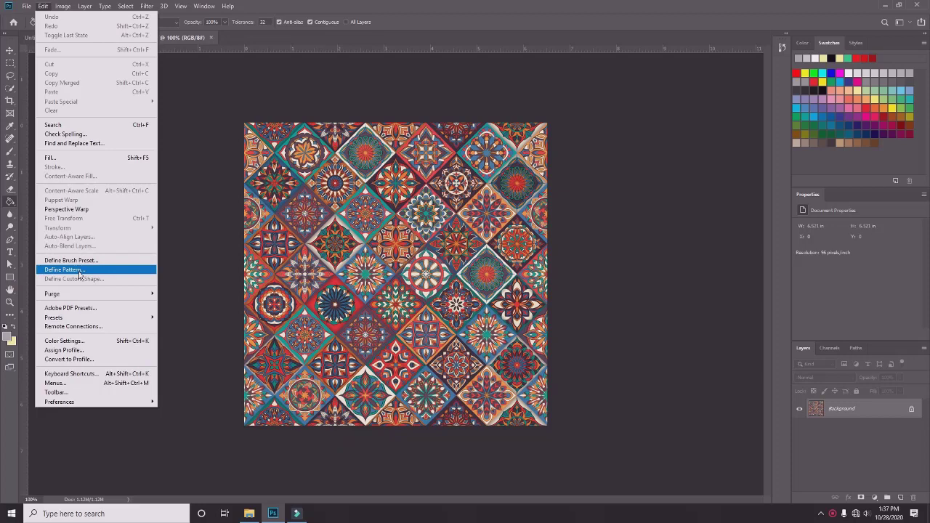
Define the batik image as a pattern named "Batik asli.jpg".
click(78, 271)
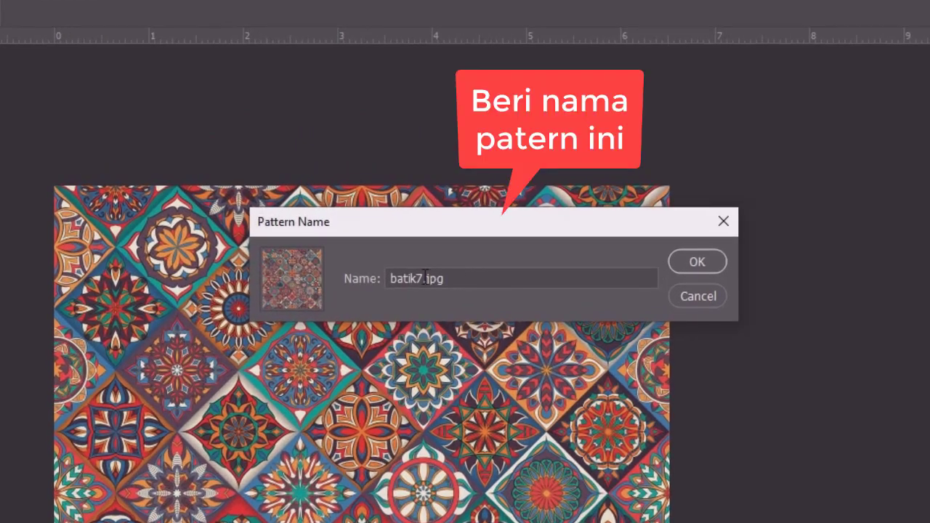
drag(425, 278, 370, 287)
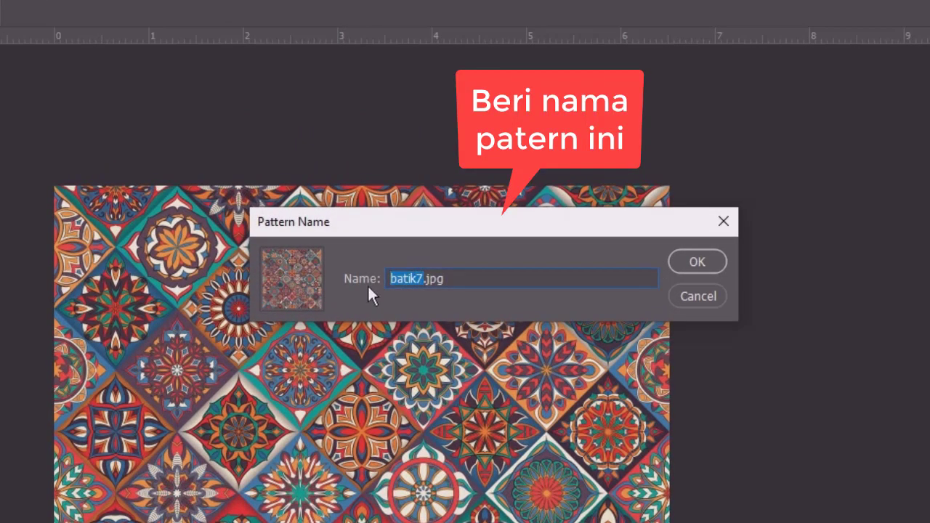
text(Ba)
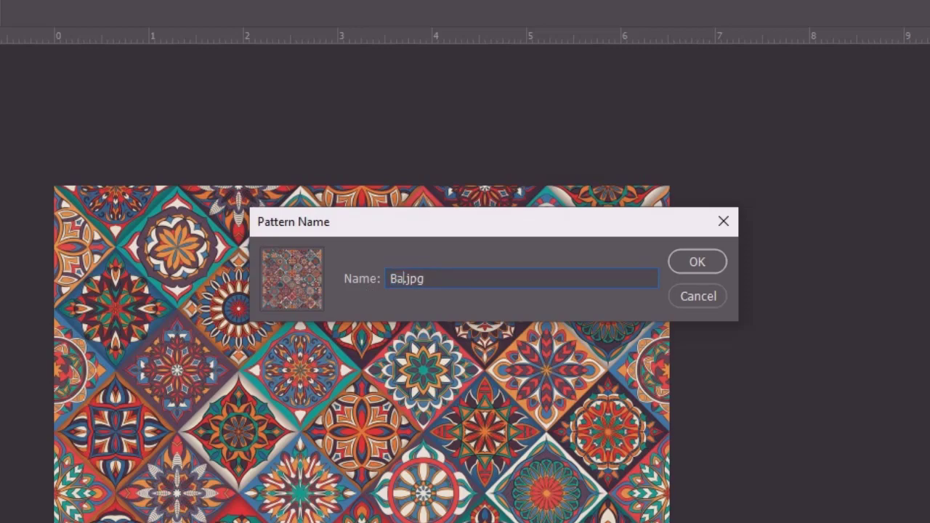
text(tik)
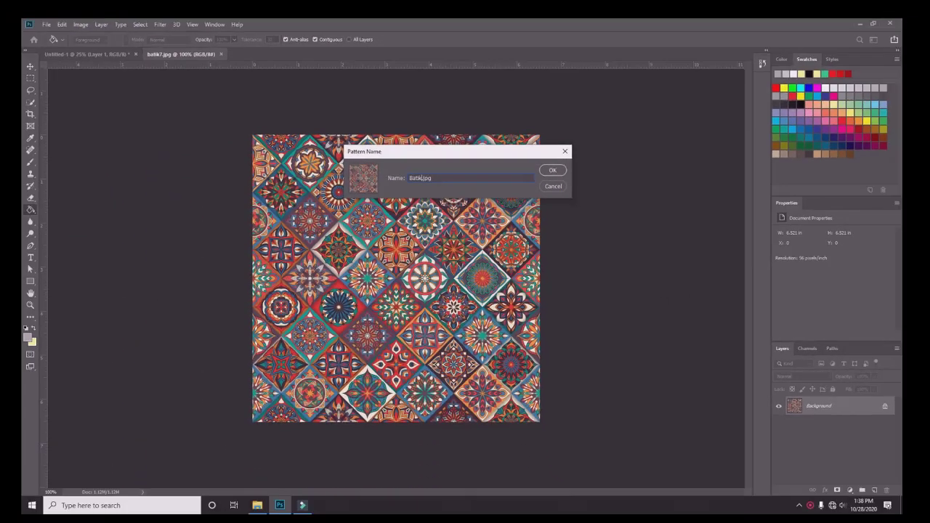
text( asli)
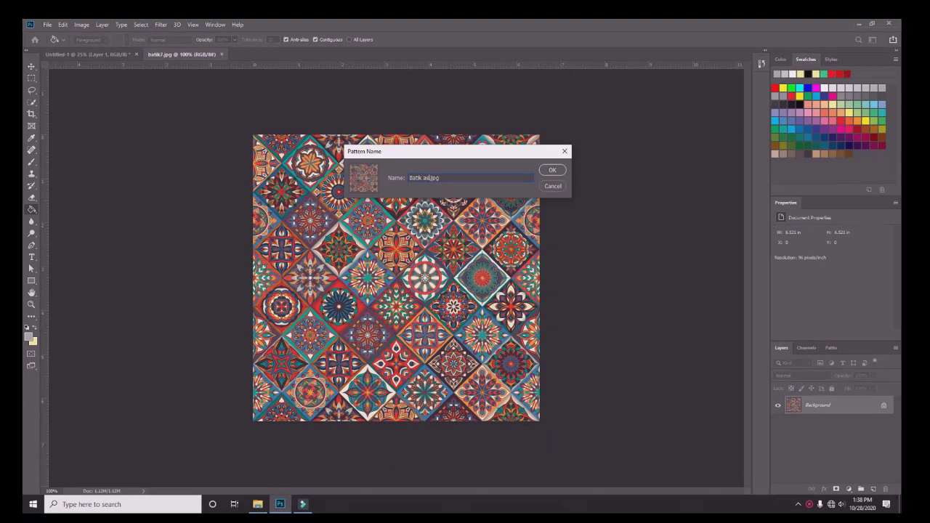
click(559, 172)
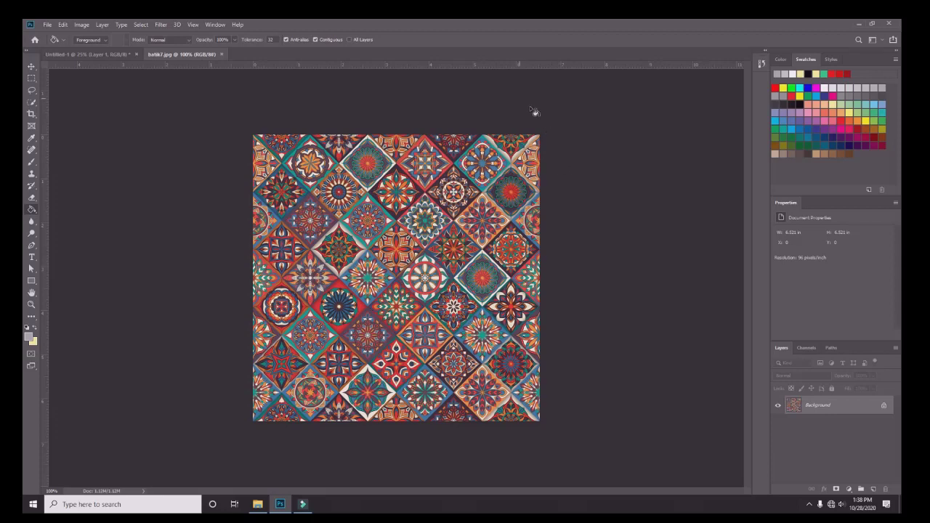
Add a new layer and preview the new batik pattern in its Pattern Overlay settings without applying it.
click(873, 490)
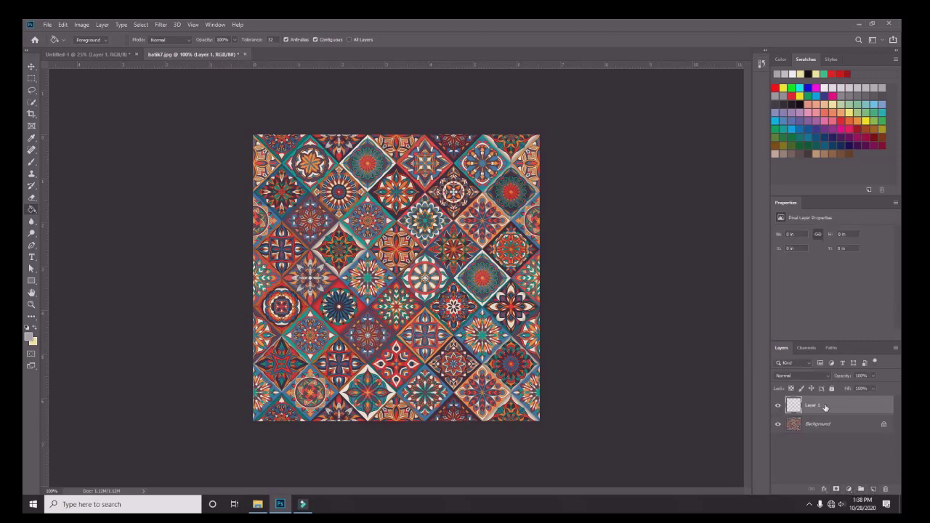
double_click(825, 407)
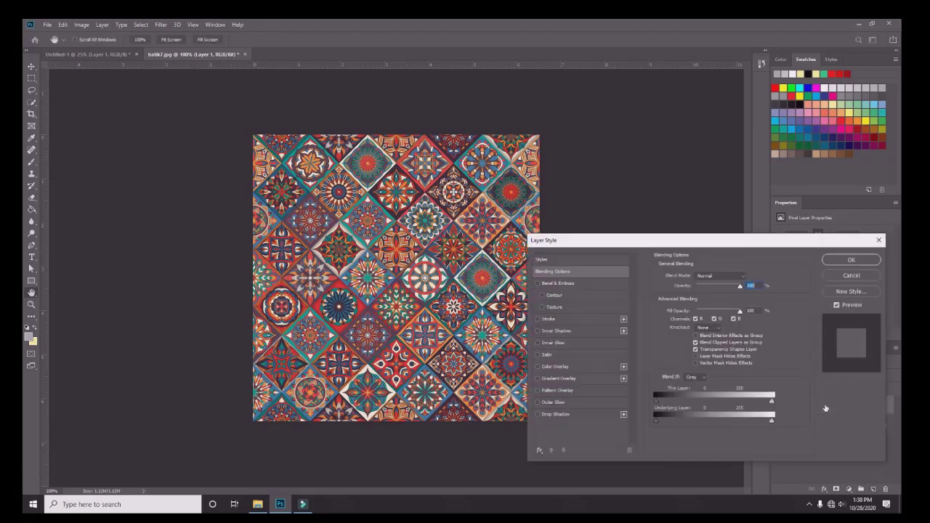
click(539, 391)
click(564, 391)
click(717, 308)
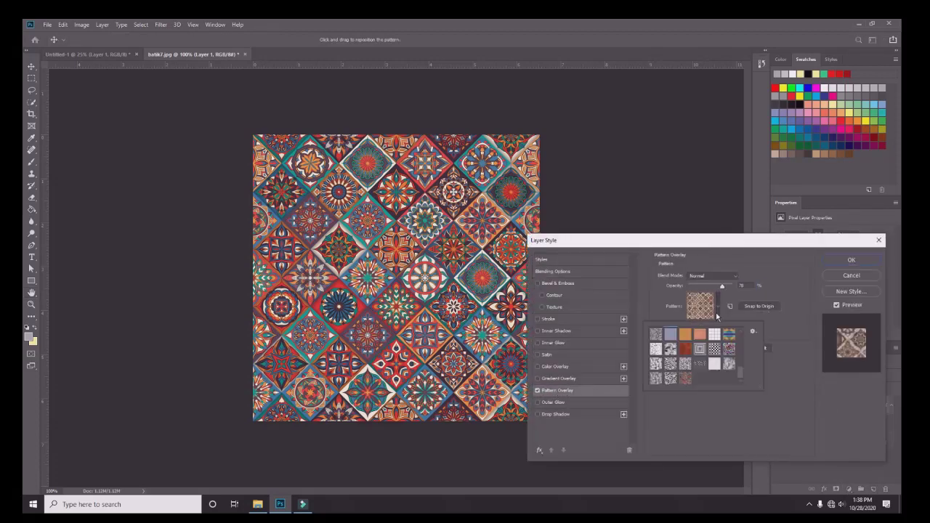
click(685, 378)
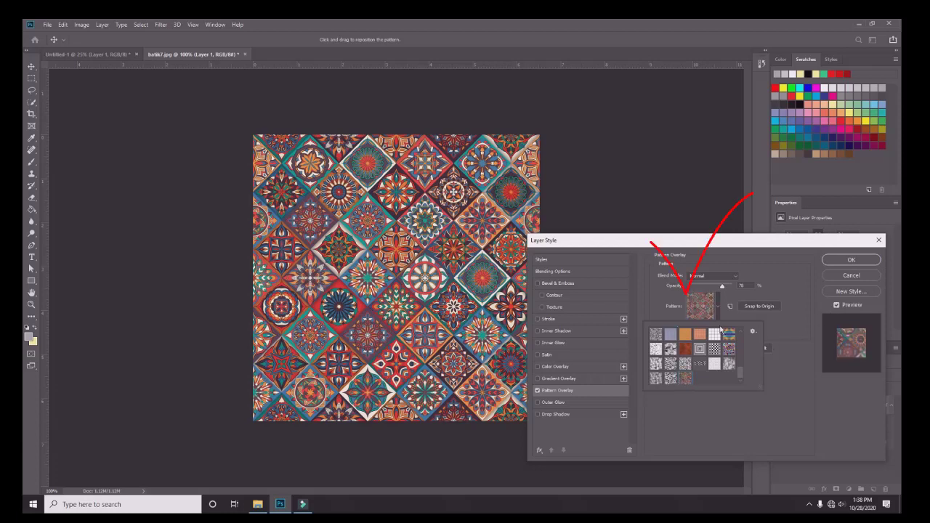
click(849, 277)
click(849, 276)
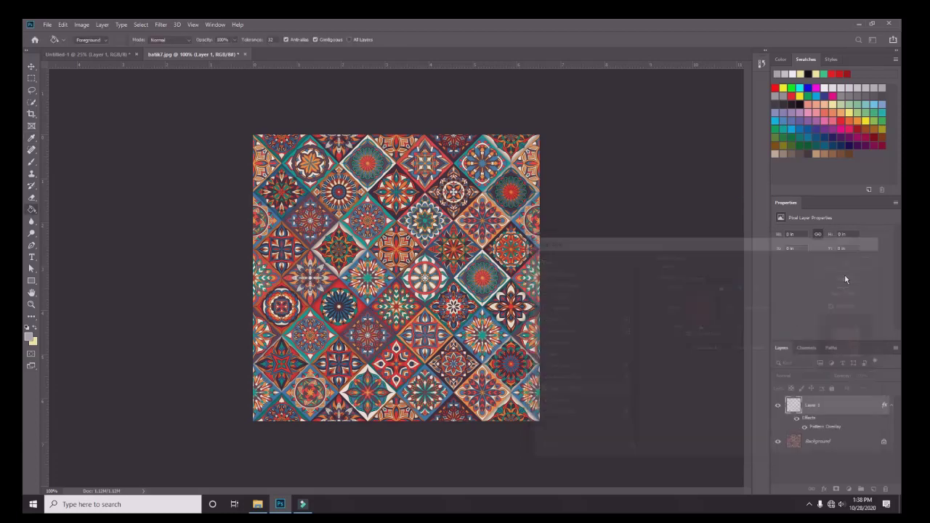
Open the illustration file org5gendut2 from the Downloads folder.
click(46, 25)
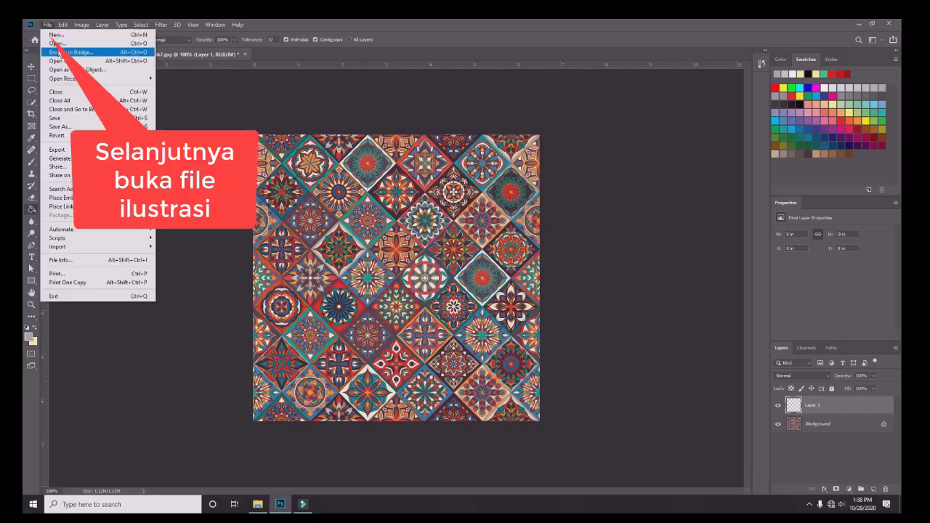
click(57, 43)
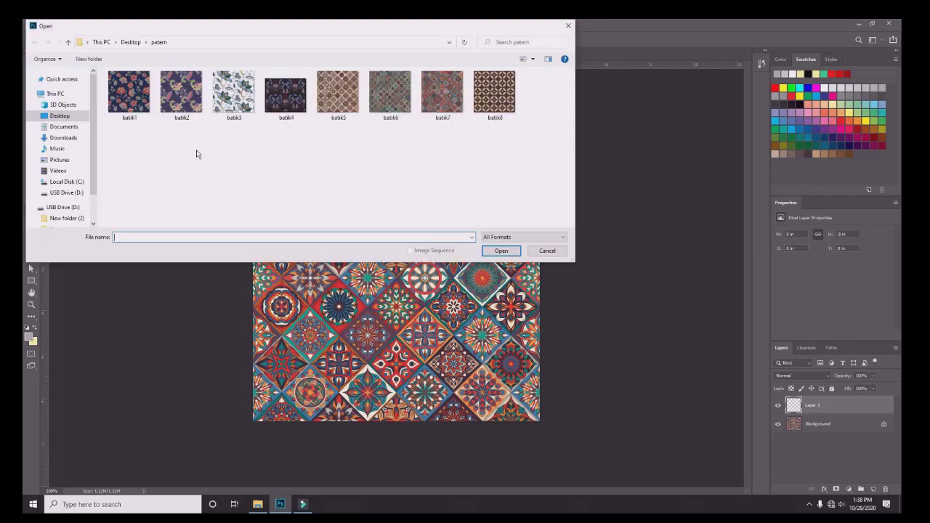
click(68, 139)
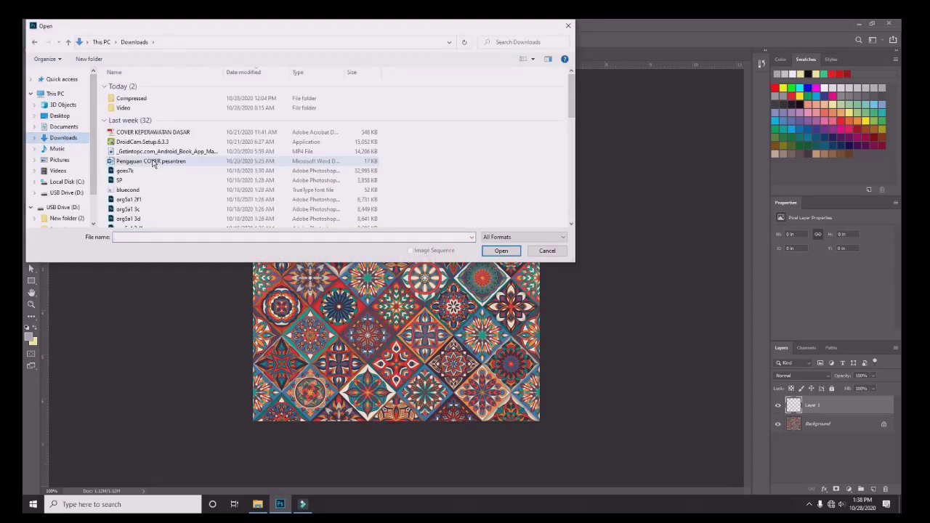
scroll(152, 163, down, 3)
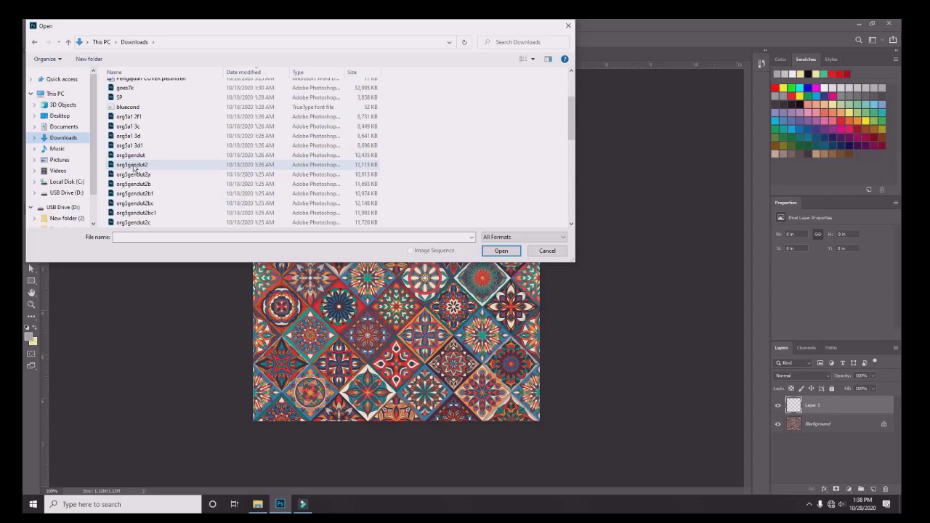
click(134, 167)
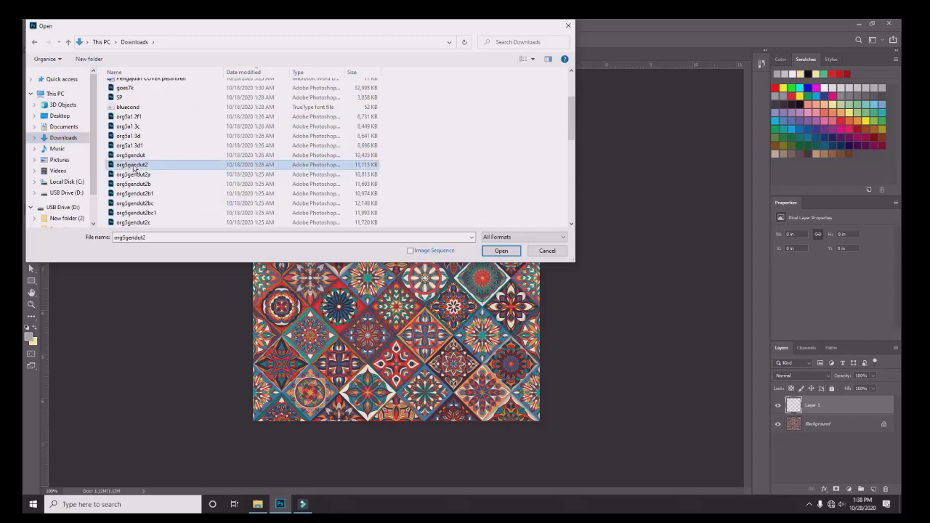
click(497, 251)
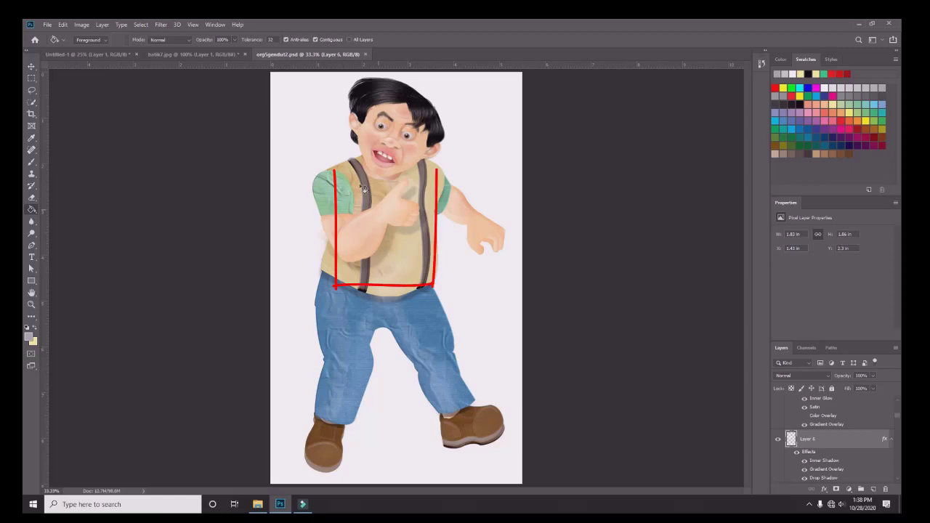
Select the layer of the character's vest with the Move tool and check it by toggling its visibility off and on.
click(32, 66)
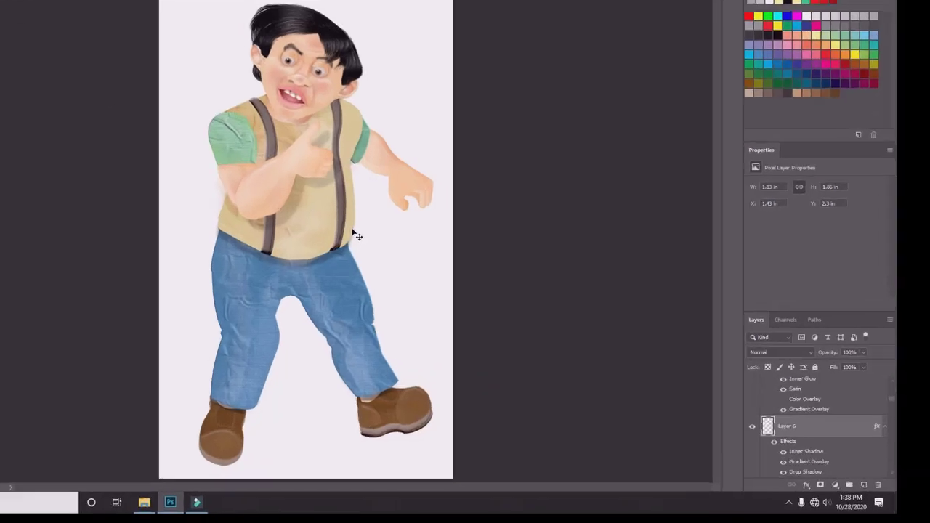
scroll(815, 448, down, 1)
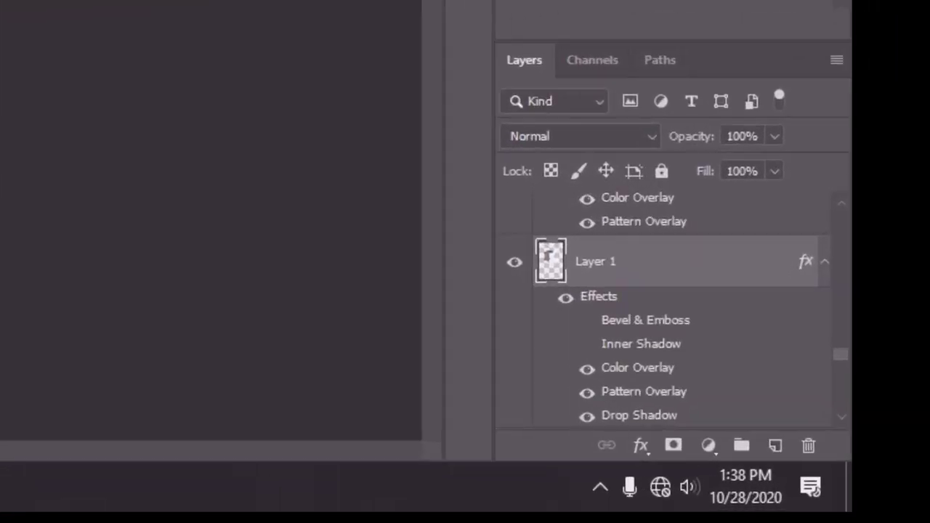
click(457, 227)
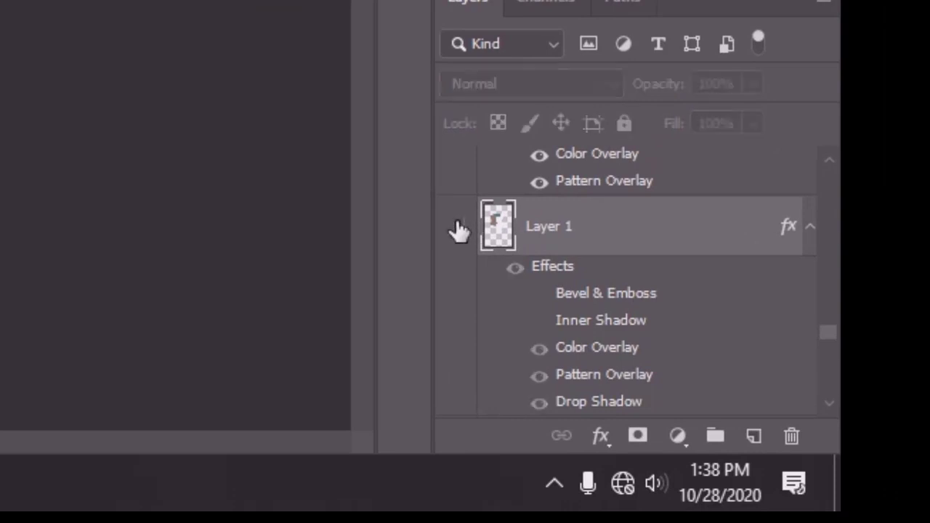
click(457, 228)
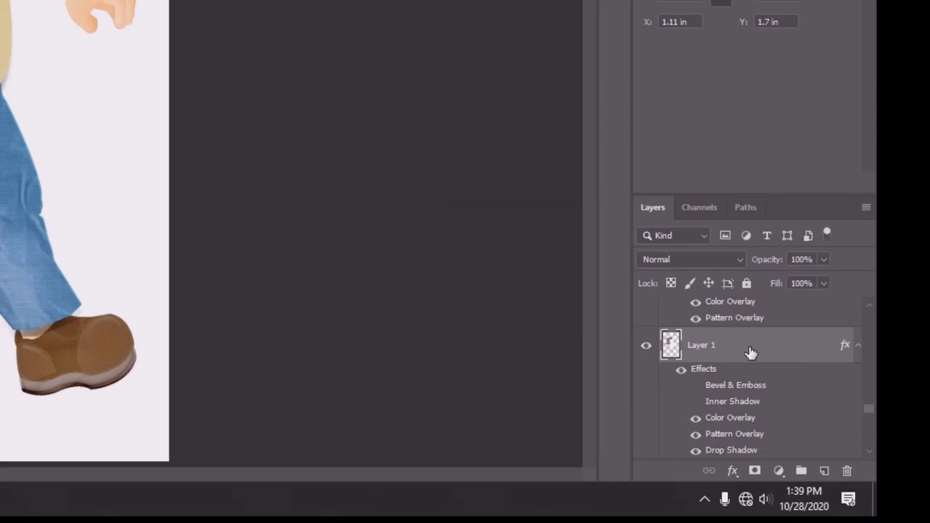
Switch the vest layer's Pattern Overlay to the new batik pattern and disable its Color Overlay.
double_click(751, 352)
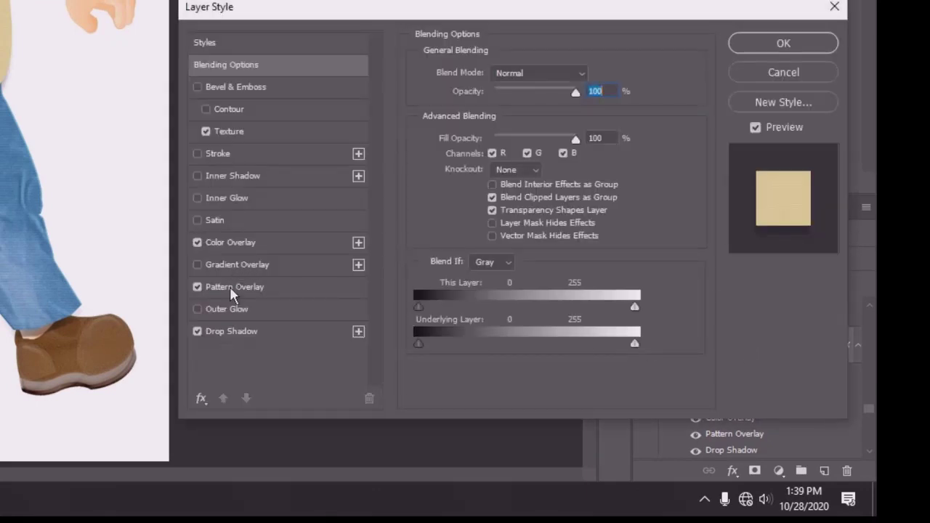
click(230, 287)
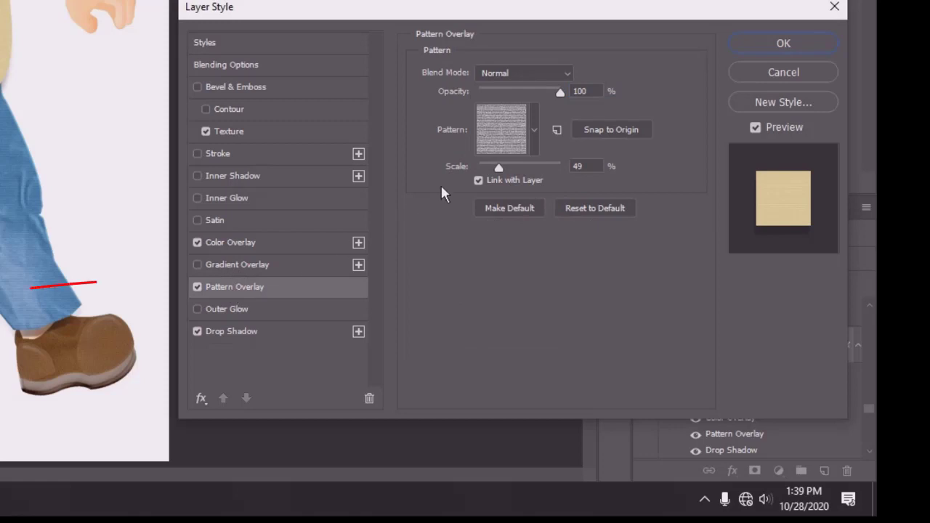
click(197, 287)
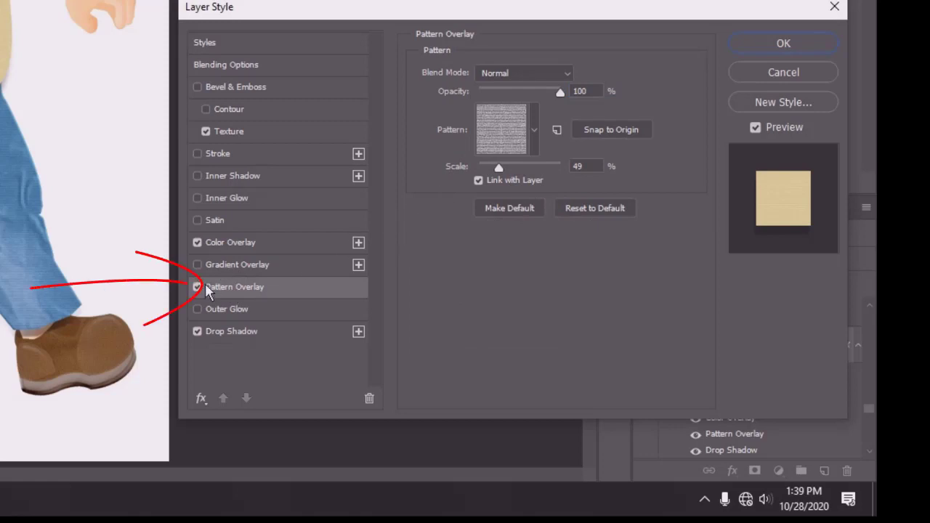
click(534, 130)
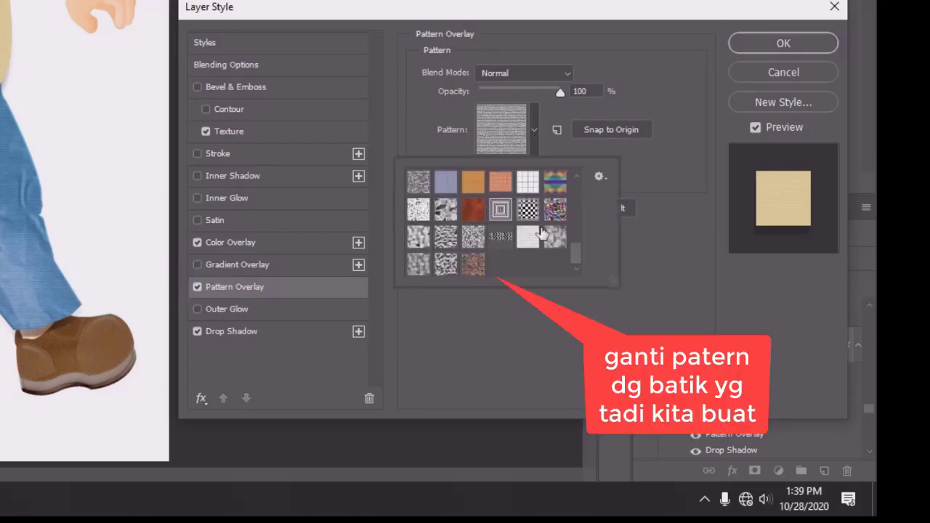
click(474, 264)
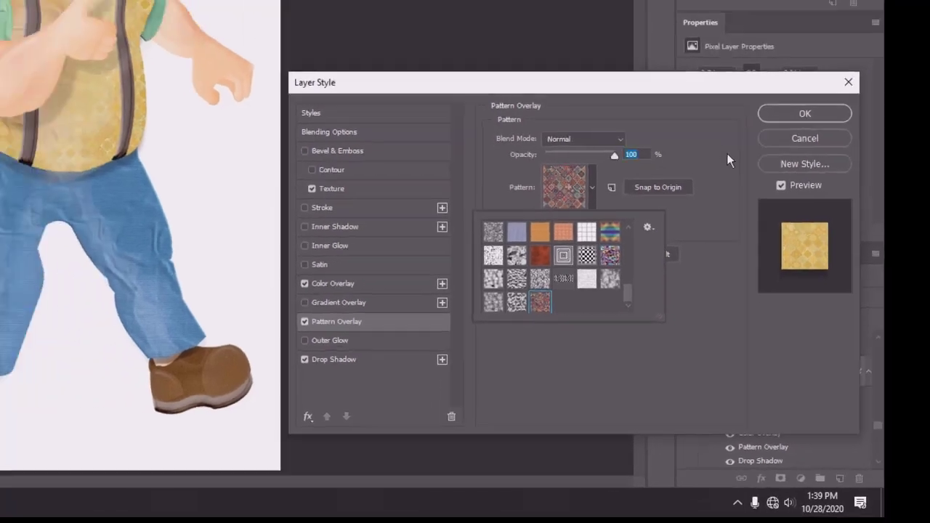
click(697, 102)
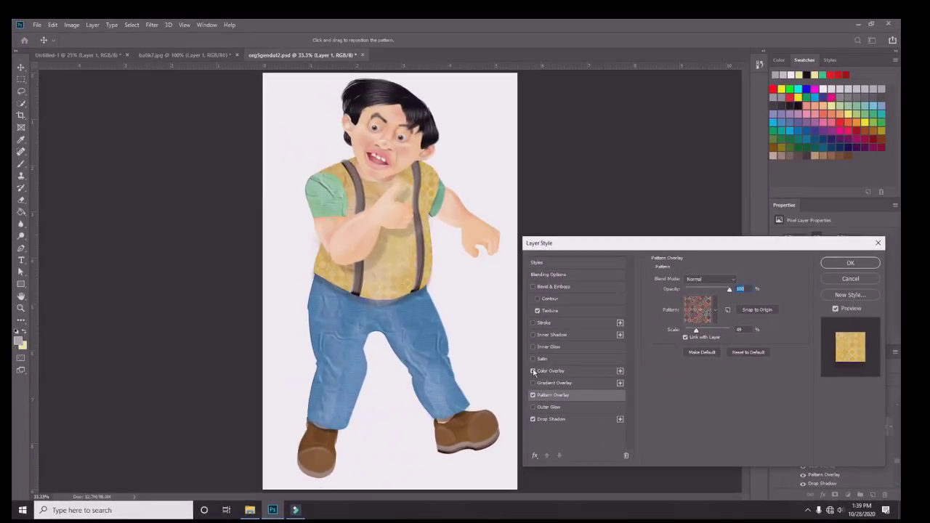
click(533, 372)
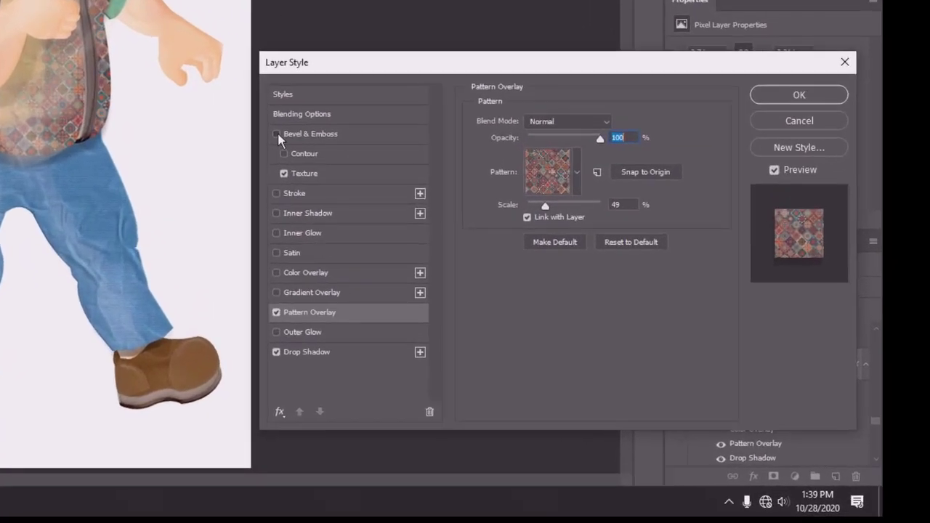
Enable Bevel & Emboss on the vest layer and set its texture to 690% scale and about +91% depth.
click(276, 134)
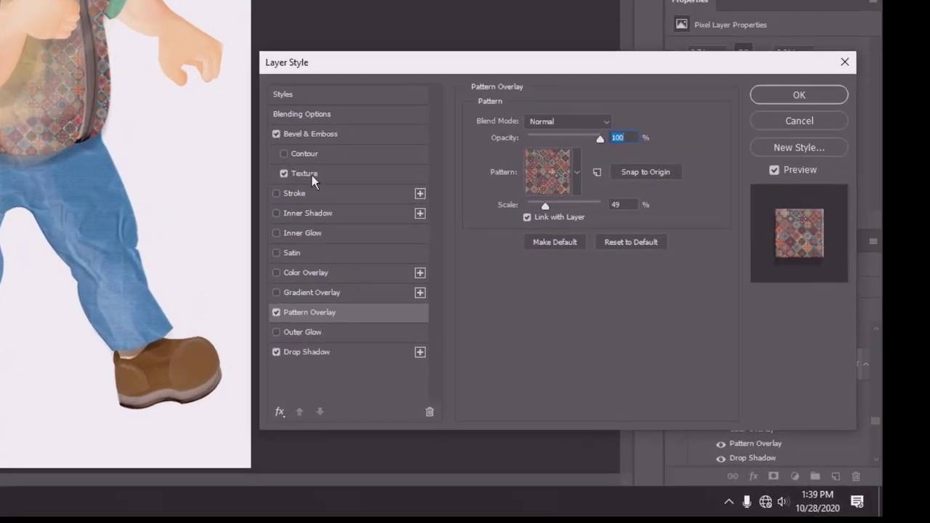
click(381, 176)
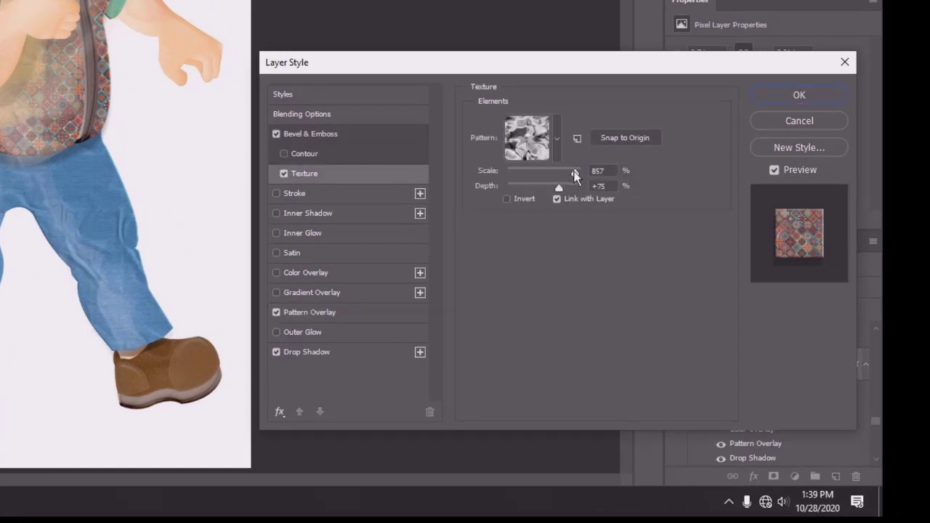
mouse_move(574, 175)
mouse_down()
mouse_move(515, 181)
mouse_move(580, 174)
mouse_move(519, 201)
mouse_move(561, 200)
mouse_move(562, 190)
mouse_up()
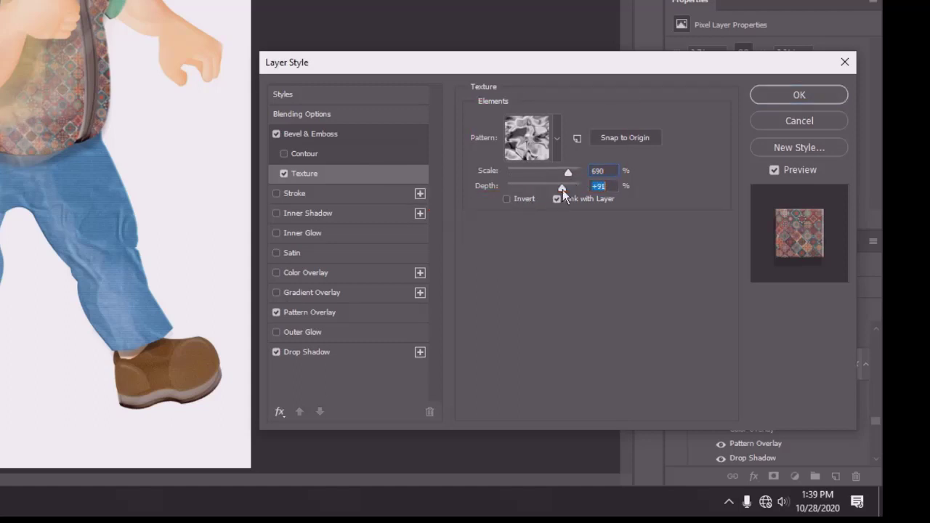
Change the vest's bevel style to Emboss and increase its size to about 130 px.
click(328, 135)
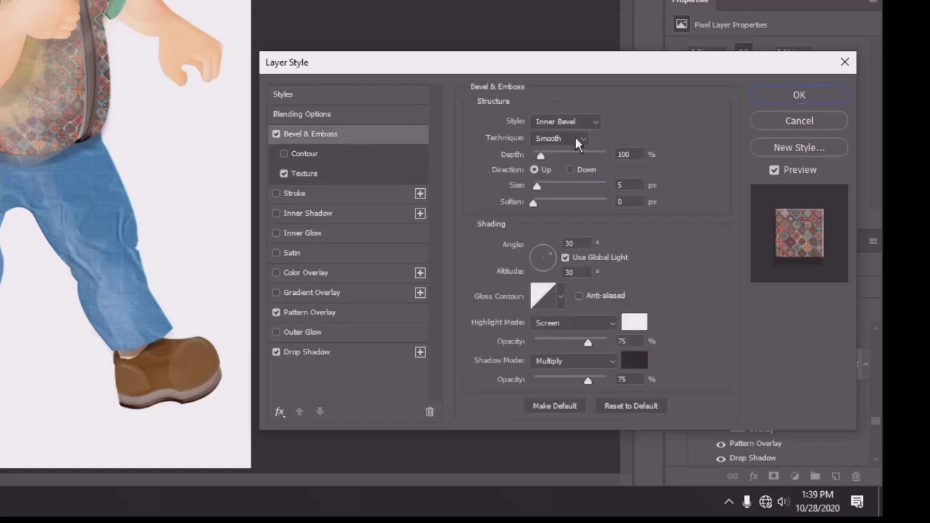
click(598, 123)
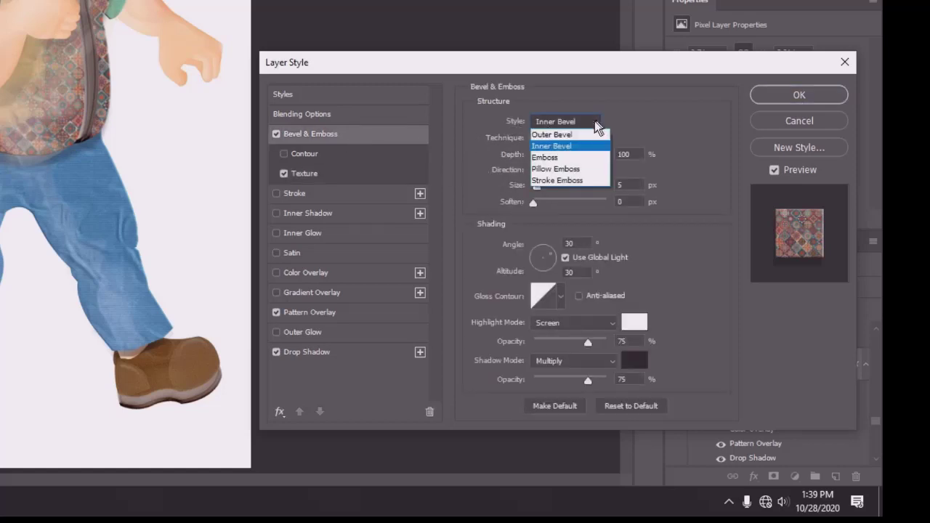
click(547, 158)
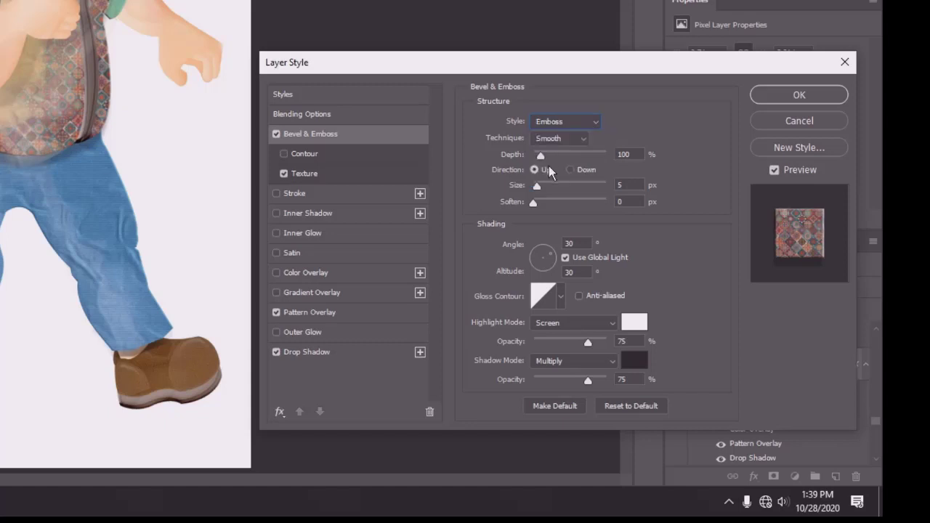
drag(536, 186, 576, 187)
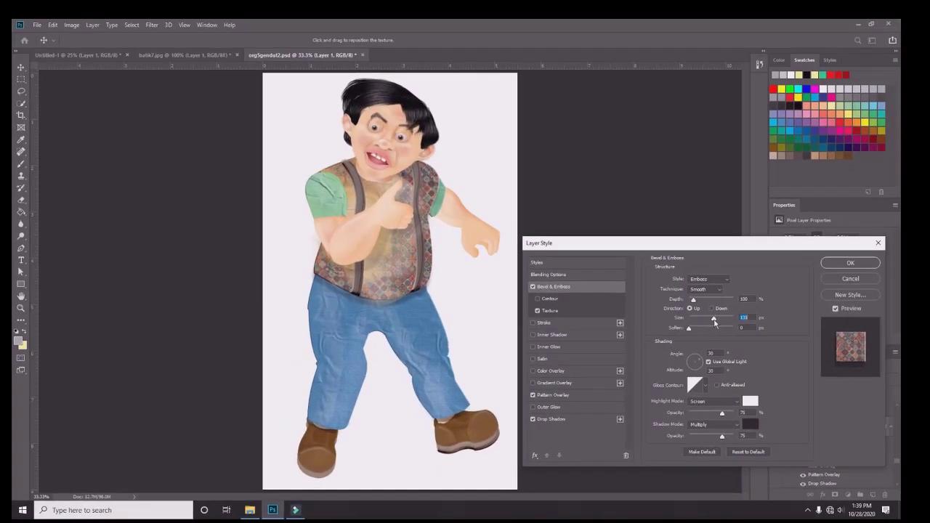
Refine the vest's bevel to about 303% depth, 13 px size and 6 px soften, and reposition its texture on the canvas.
mouse_move(715, 323)
mouse_down()
mouse_move(692, 330)
mouse_move(709, 330)
mouse_up()
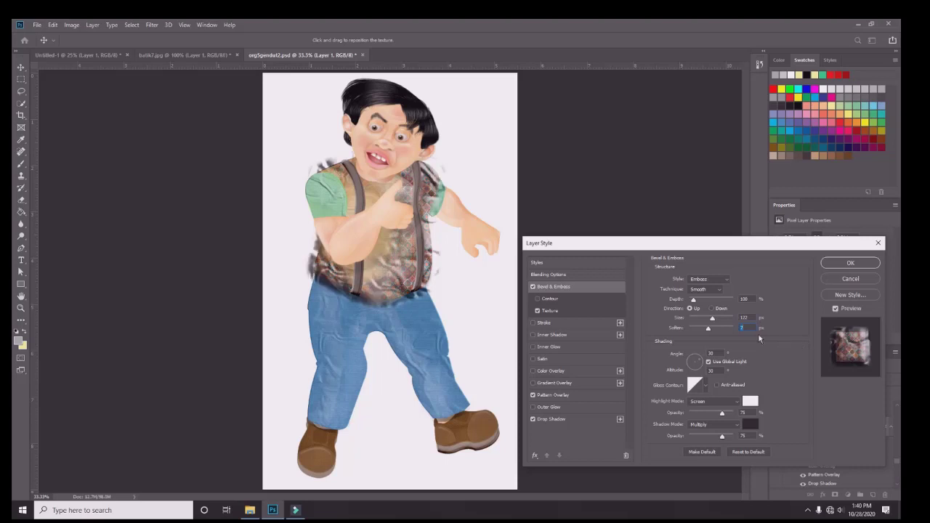
drag(709, 330, 705, 328)
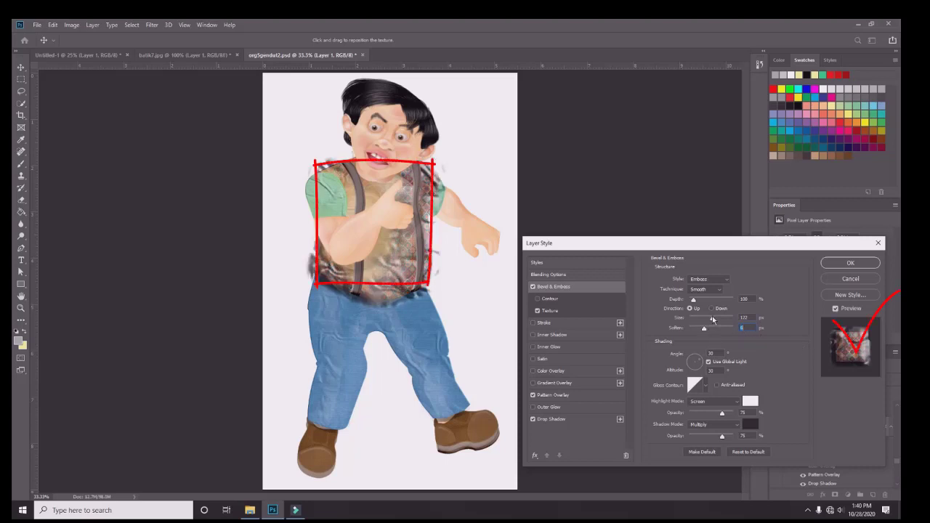
drag(694, 301, 722, 302)
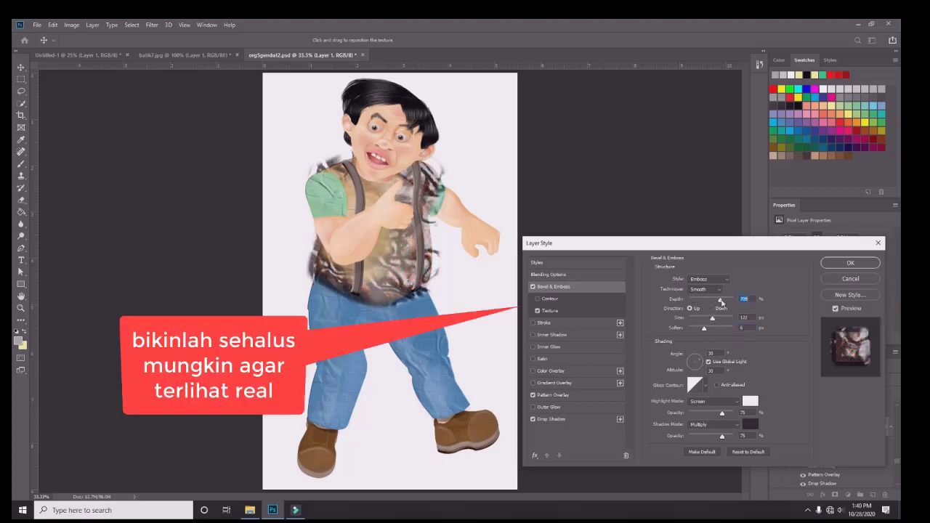
drag(721, 301, 704, 311)
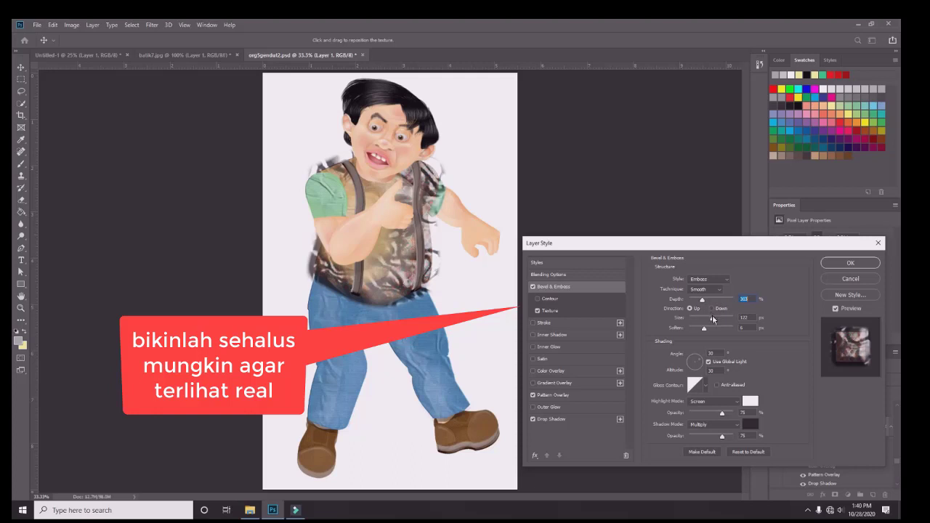
drag(713, 319, 701, 327)
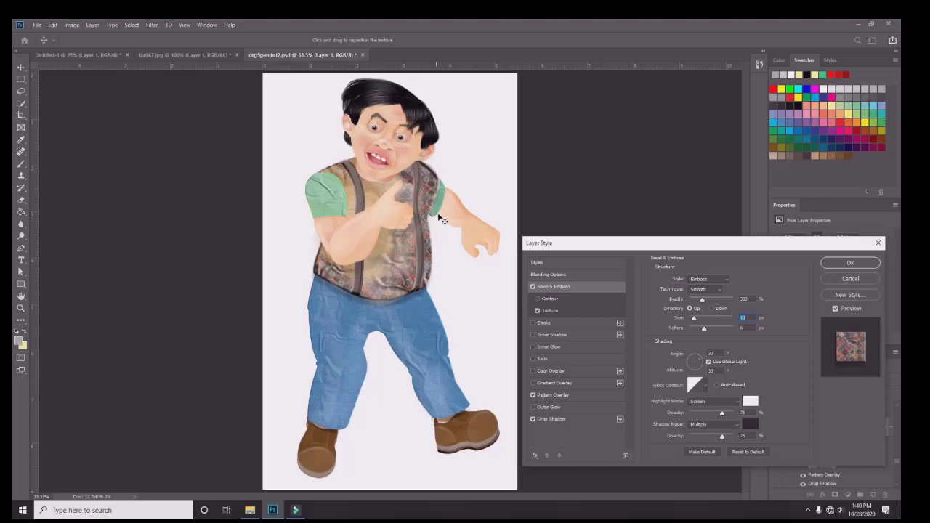
drag(442, 220, 431, 245)
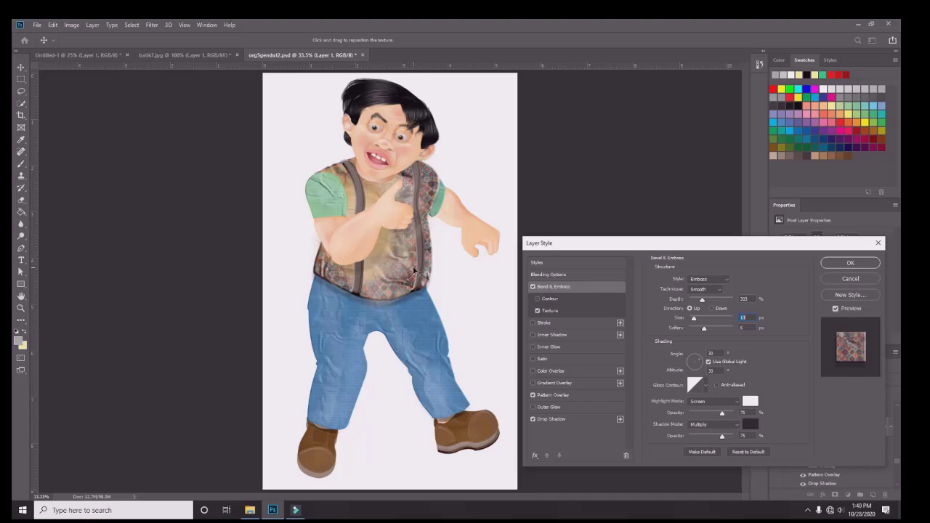
drag(415, 301, 416, 263)
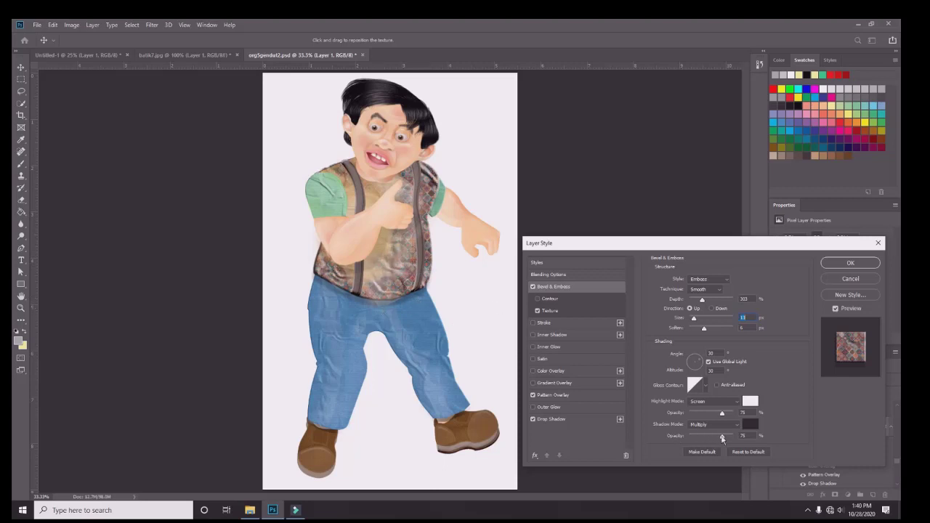
Set the bevel's shadow opacity to about 43% and soften to 8 px, comparing the shading with and without global light.
drag(712, 440, 707, 444)
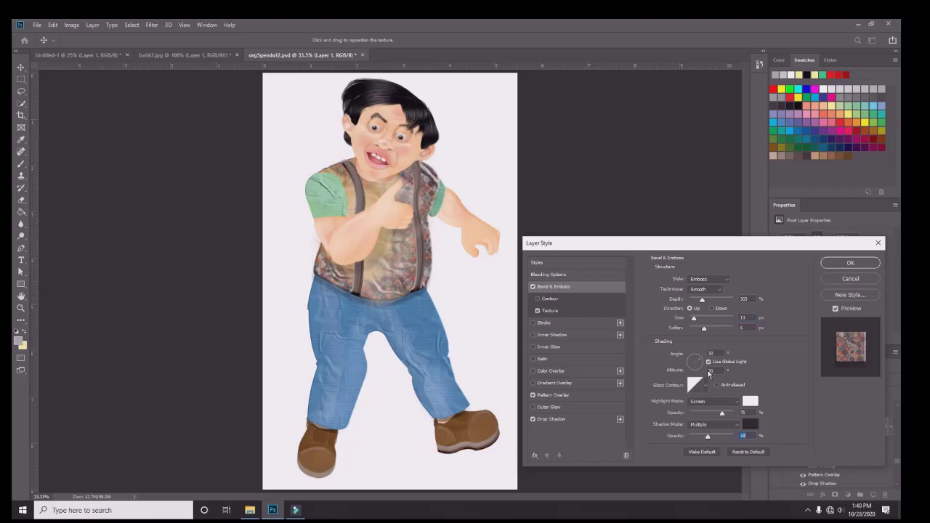
click(711, 331)
click(709, 362)
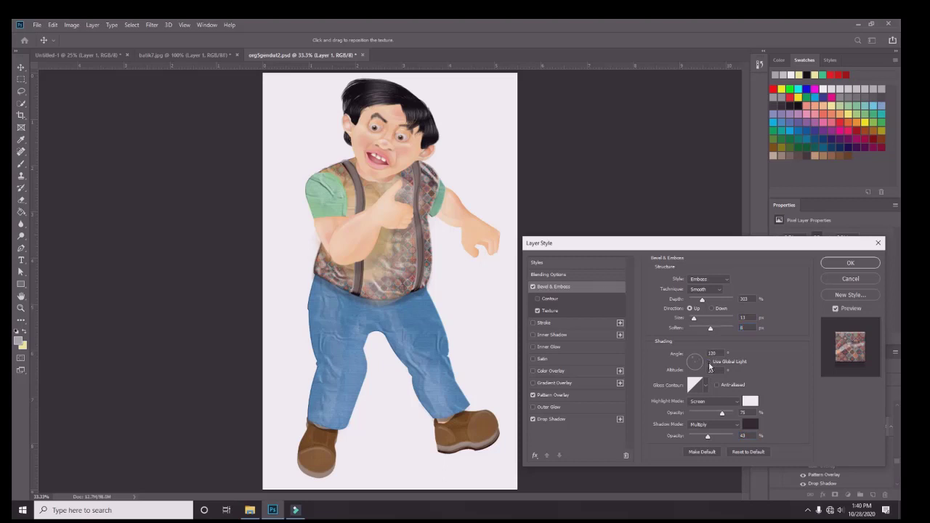
click(709, 362)
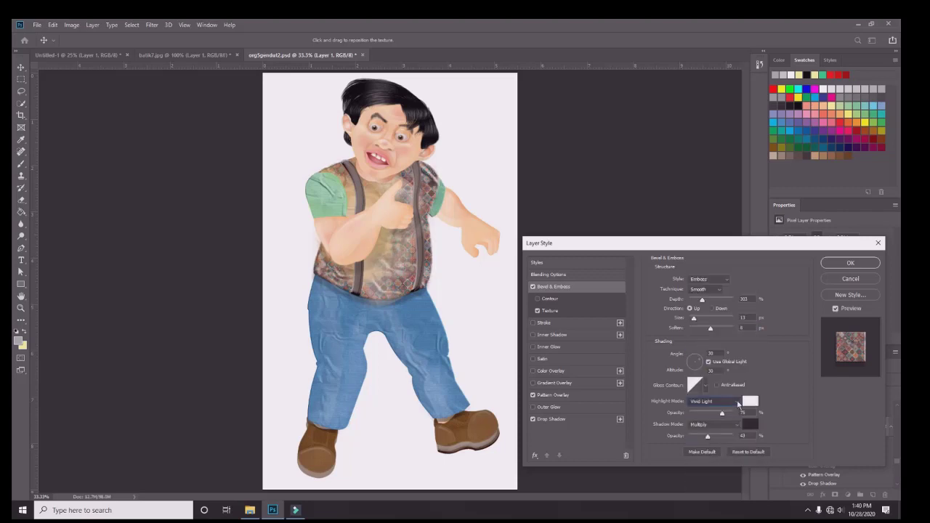
Set the bevel's highlight mode to Overlay, disable the vest's Drop Shadow, and apply the layer style.
click(735, 402)
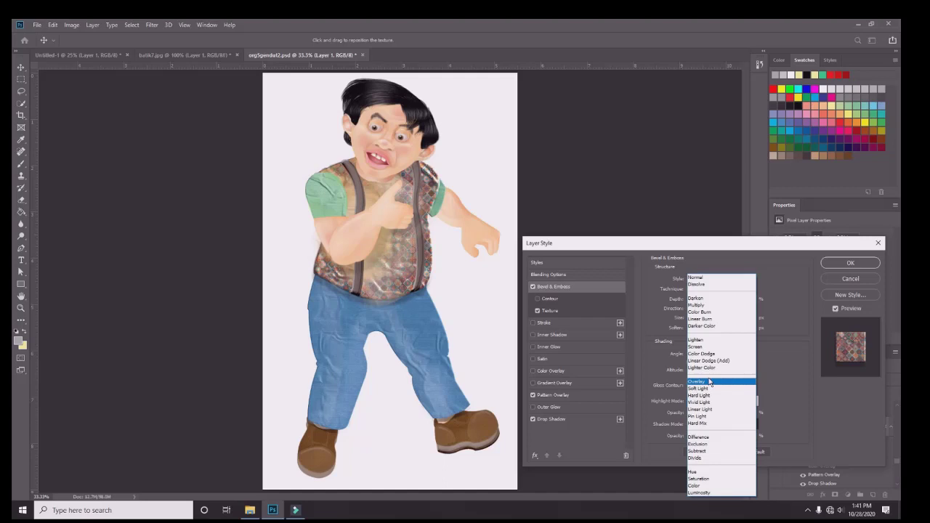
click(700, 383)
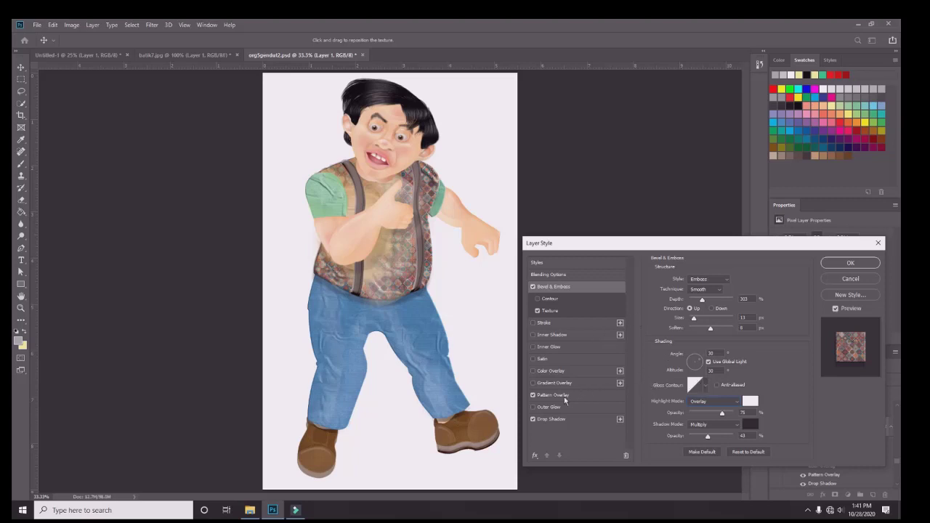
click(532, 420)
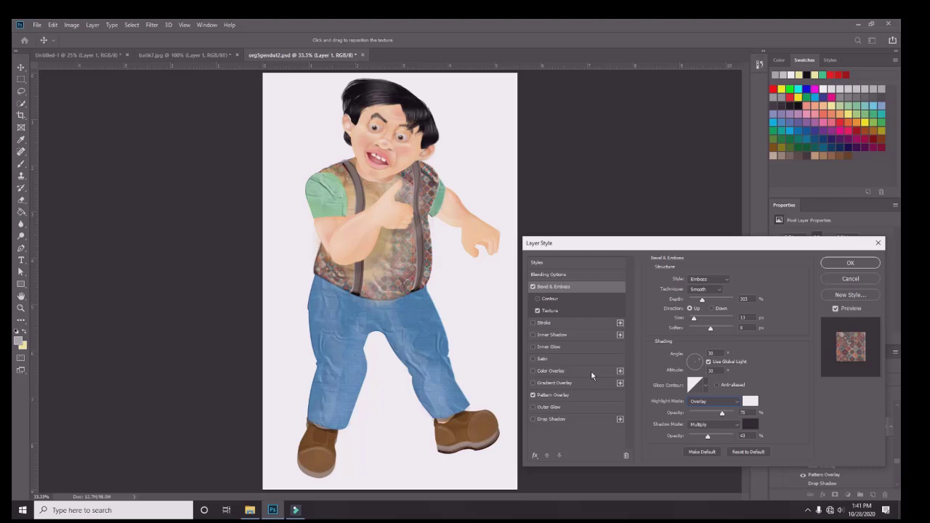
click(848, 264)
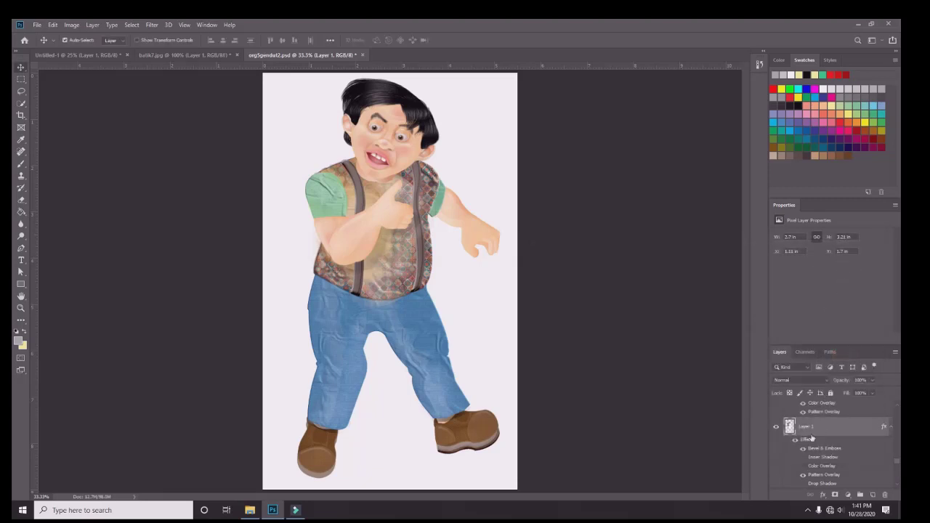
Select the vest's semi-transparent front layer, Layer 1 copy 2, and check it by toggling its visibility off and on.
scroll(812, 438, up, 3)
scroll(812, 439, up, 3)
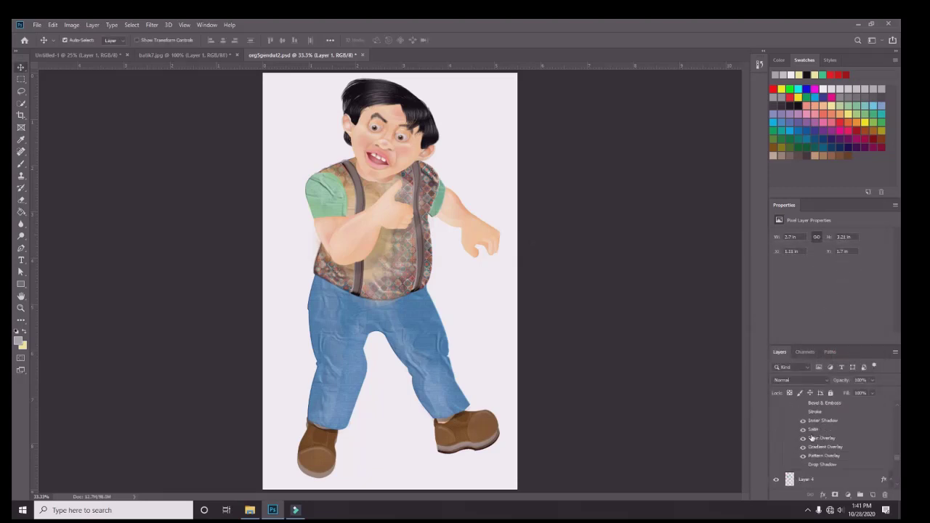
scroll(811, 438, down, 4)
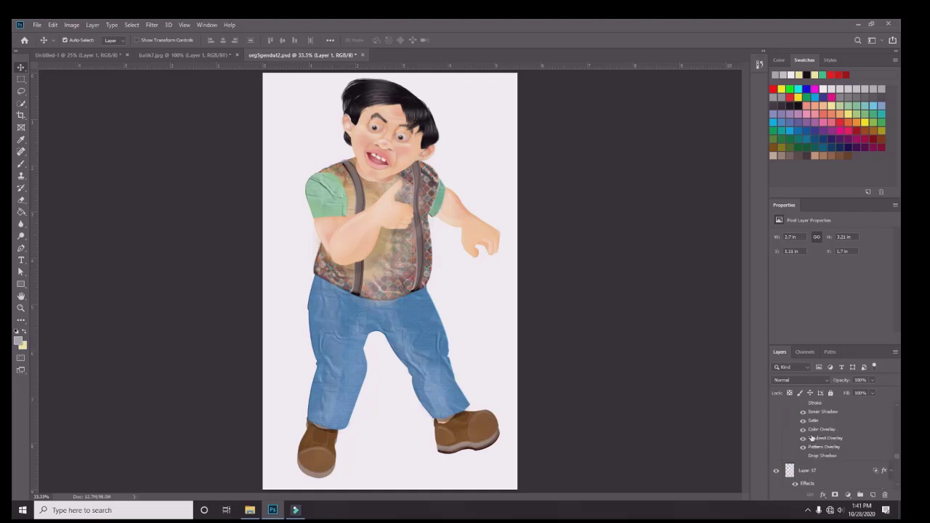
scroll(812, 438, down, 3)
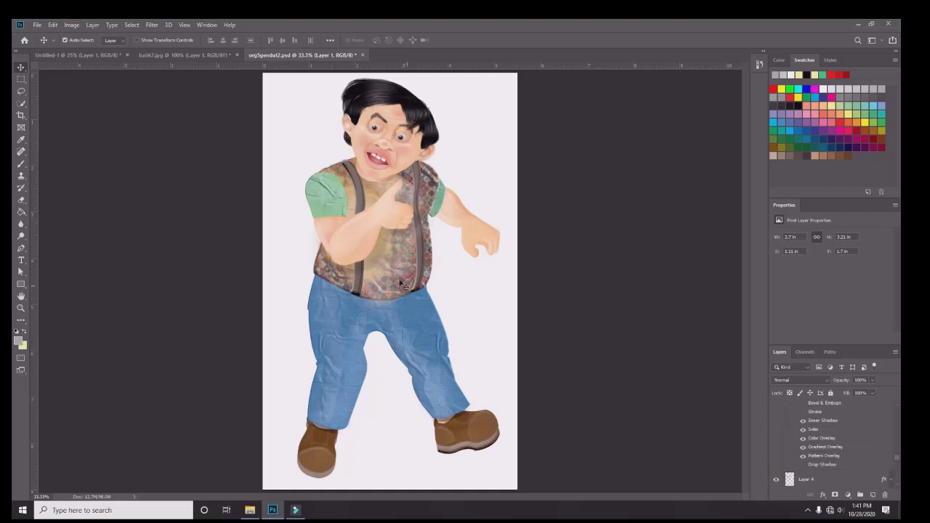
click(373, 204)
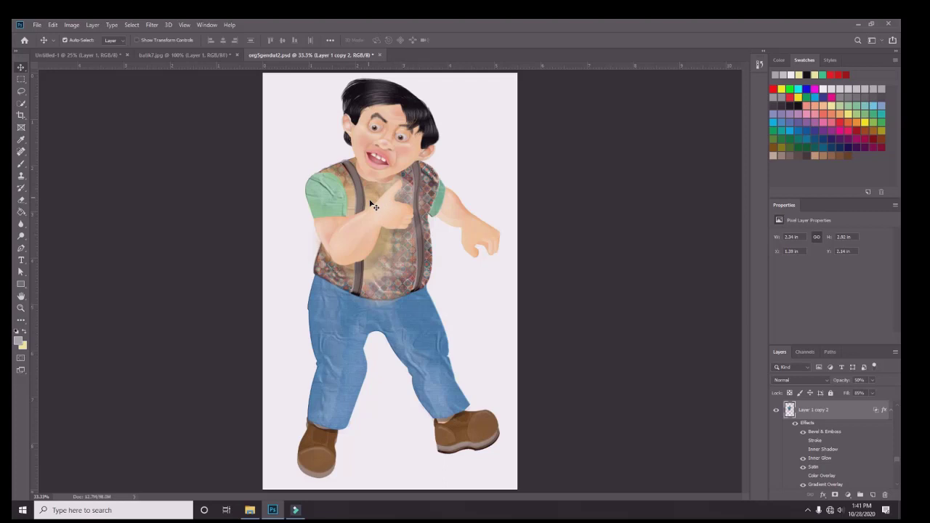
click(777, 412)
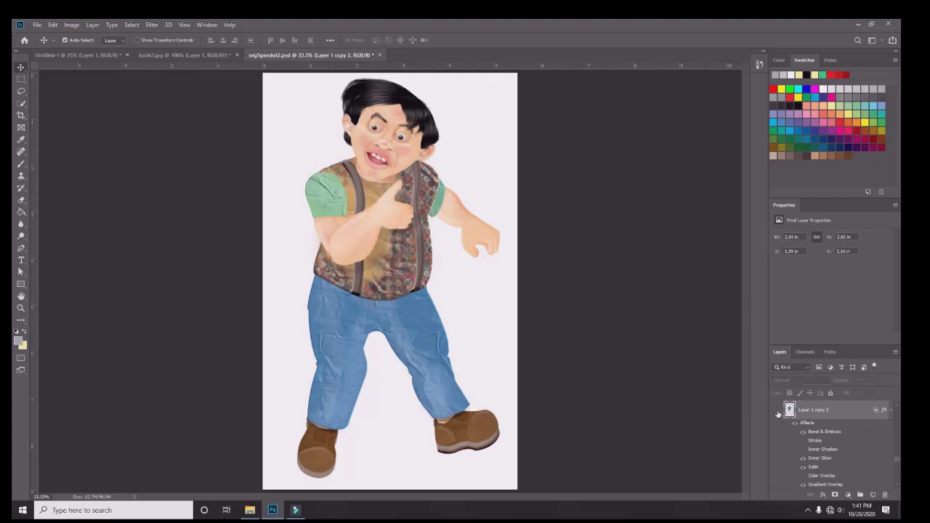
click(777, 412)
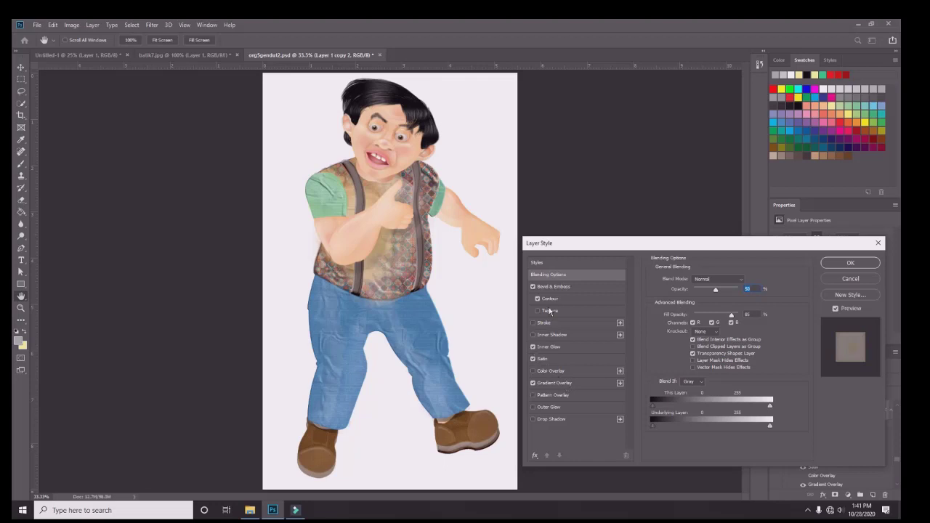
Enable Pattern Overlay on Layer 1 copy 2 and choose the batik pattern for it.
click(534, 395)
click(551, 397)
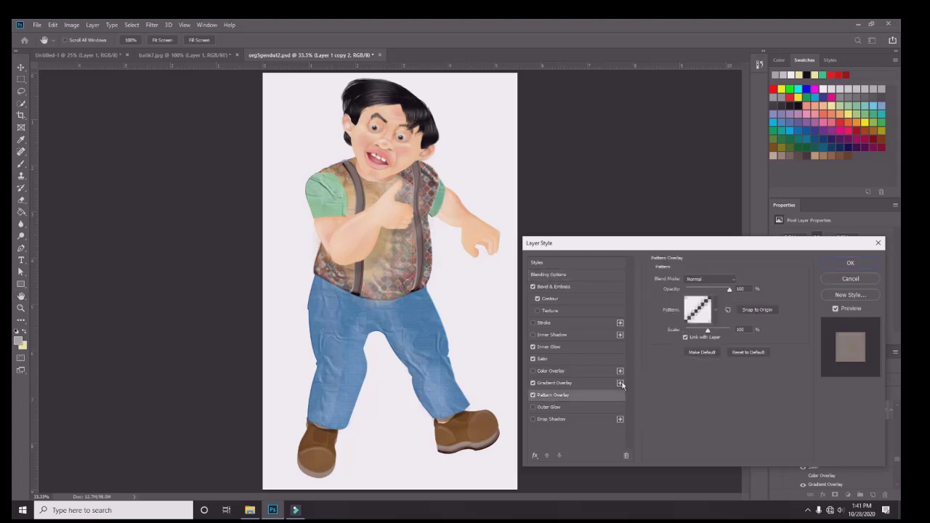
click(716, 313)
click(683, 383)
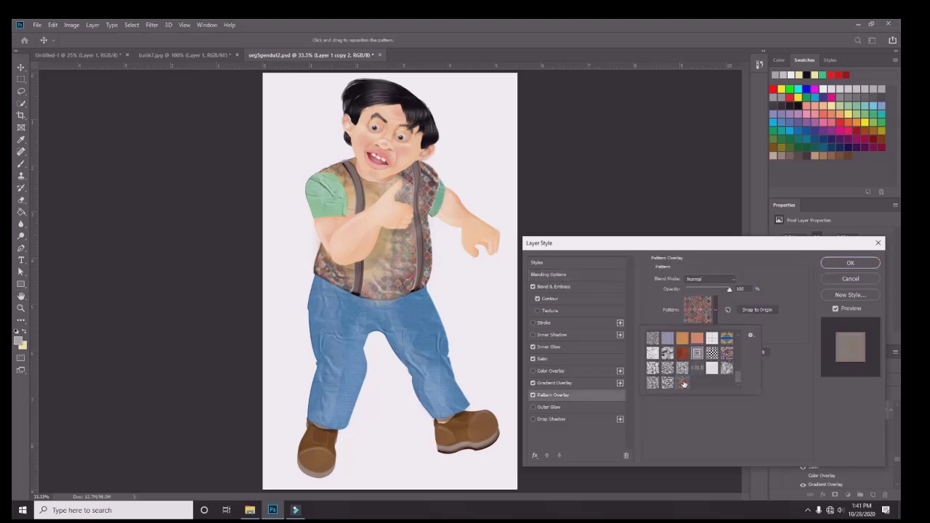
click(770, 383)
Compare Layer 1 copy 2 without its Gradient Overlay, set the gradient's blend mode to Difference, and apply the style.
click(578, 381)
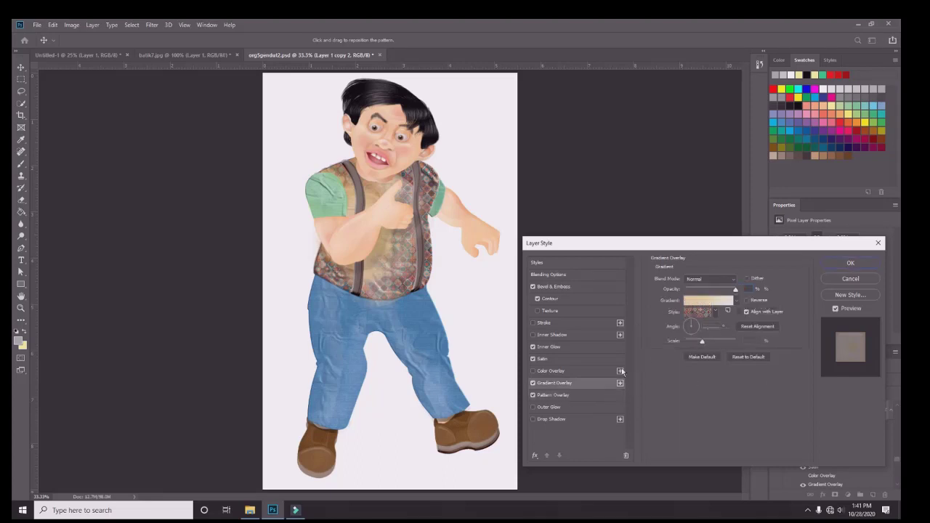
click(534, 384)
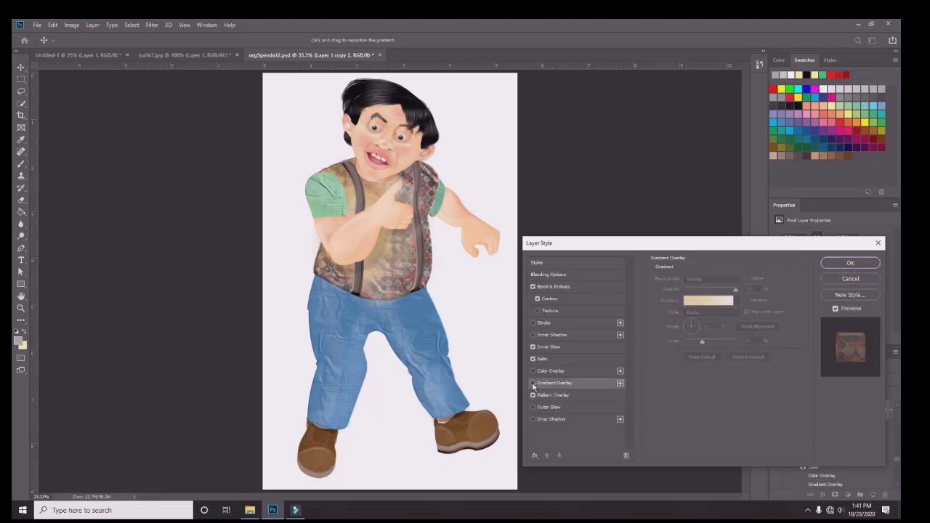
click(534, 383)
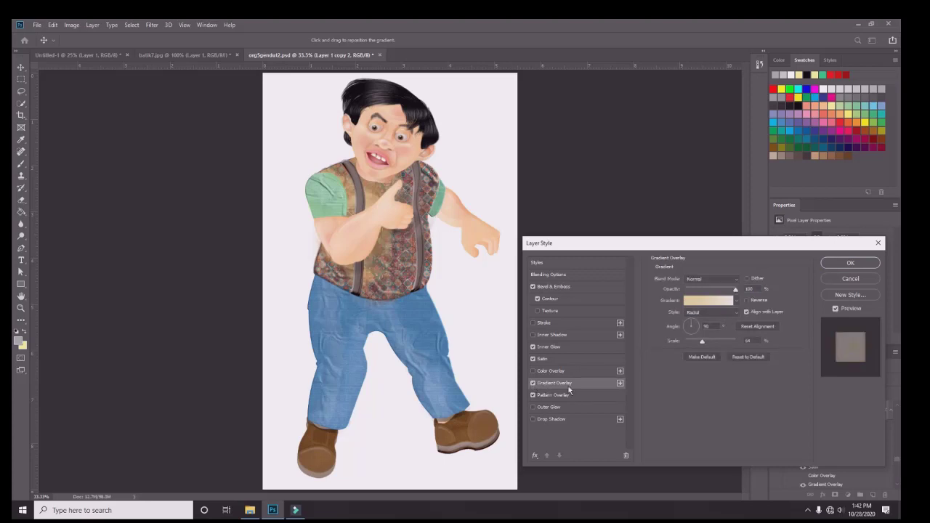
click(735, 282)
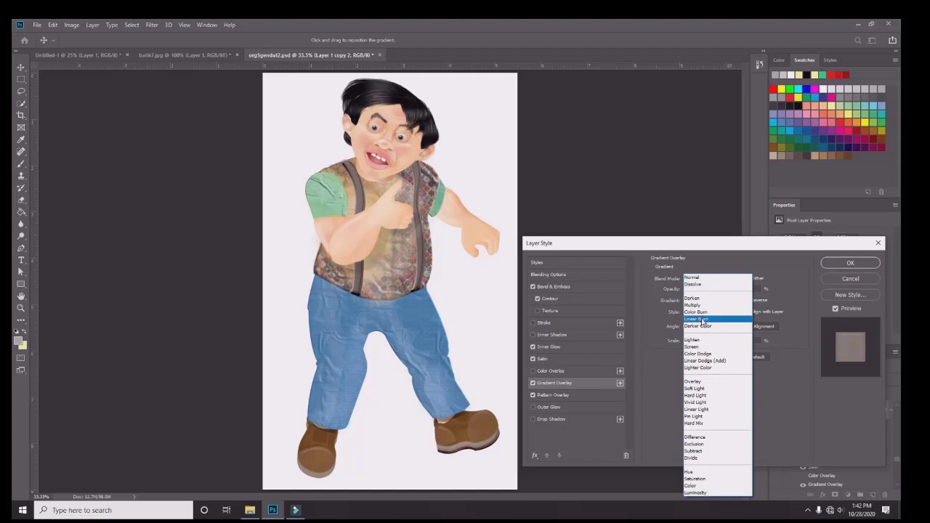
click(696, 438)
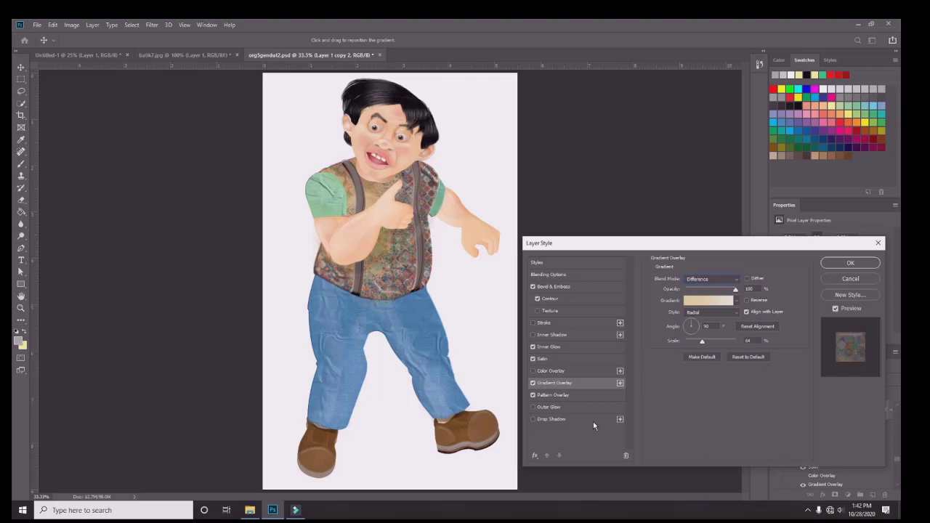
click(849, 262)
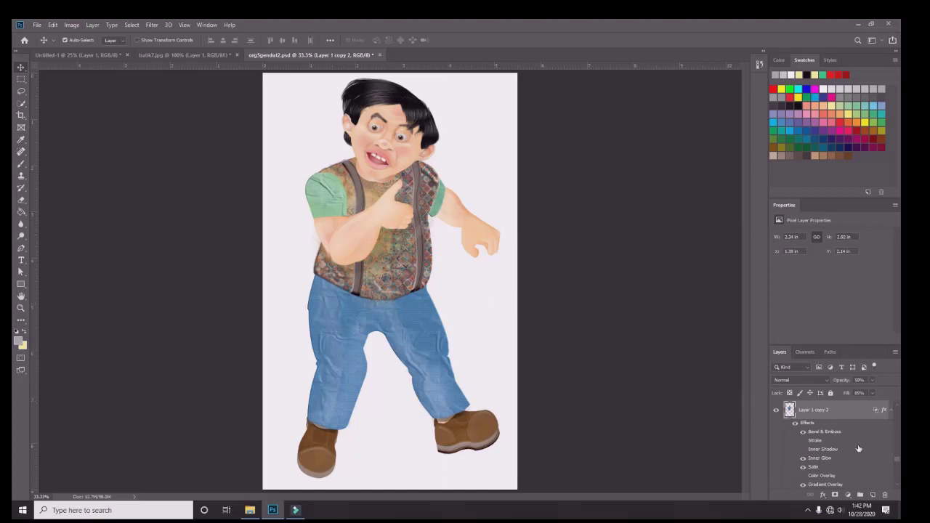
Collapse the effects list of Layer 1 copy 2 and check Layer 1 copy by toggling its visibility off and on.
click(891, 410)
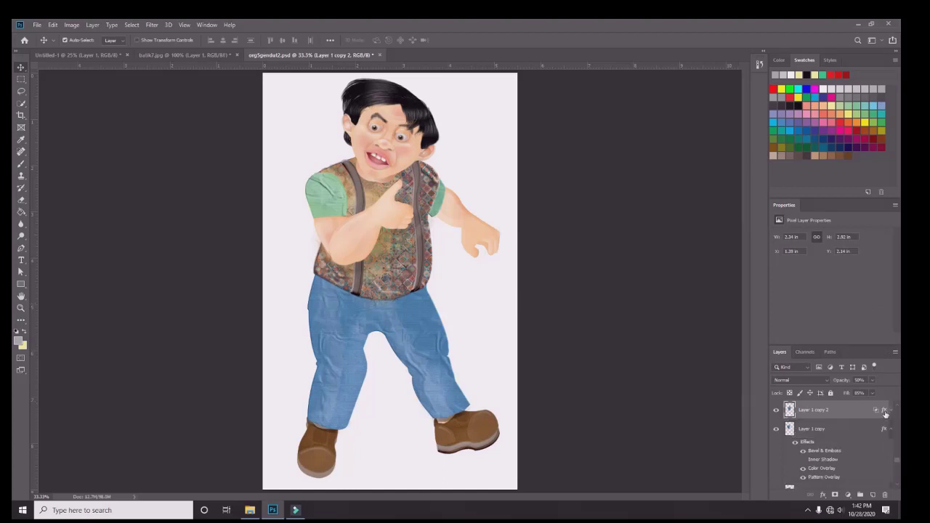
click(778, 432)
click(777, 431)
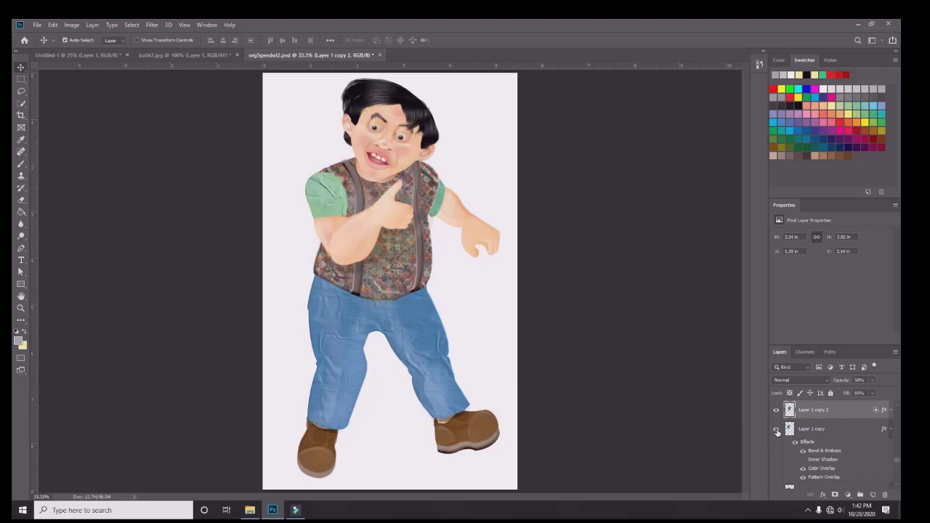
Switch the Pattern Overlay of Layer 1 copy to the batik pattern and disable its Color Overlay.
click(835, 432)
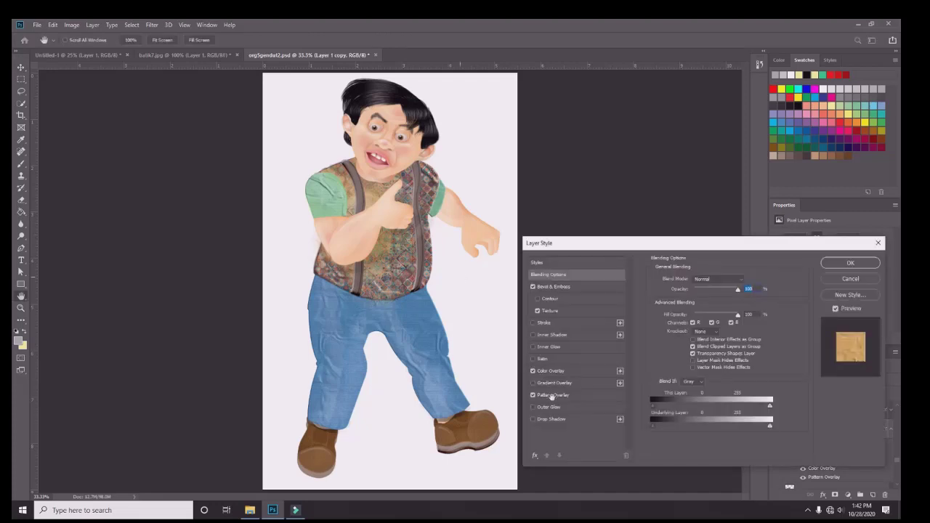
click(553, 396)
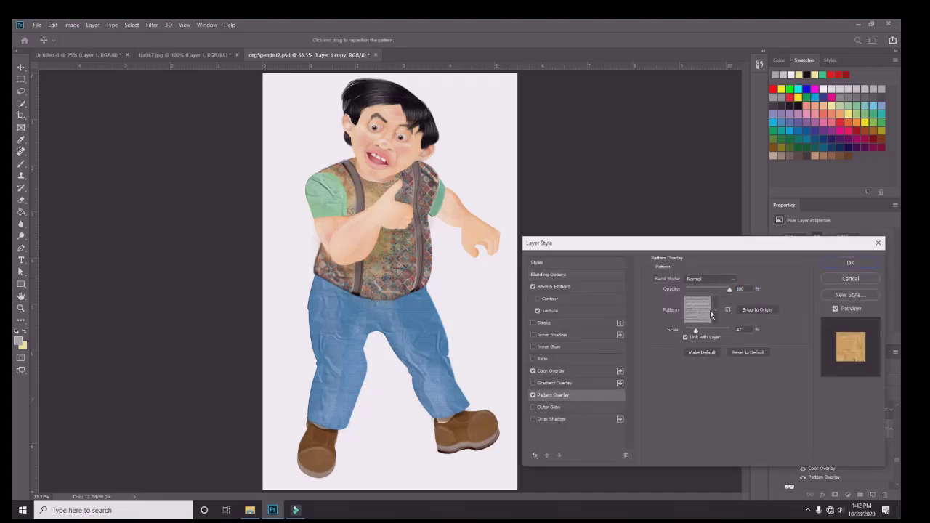
click(714, 314)
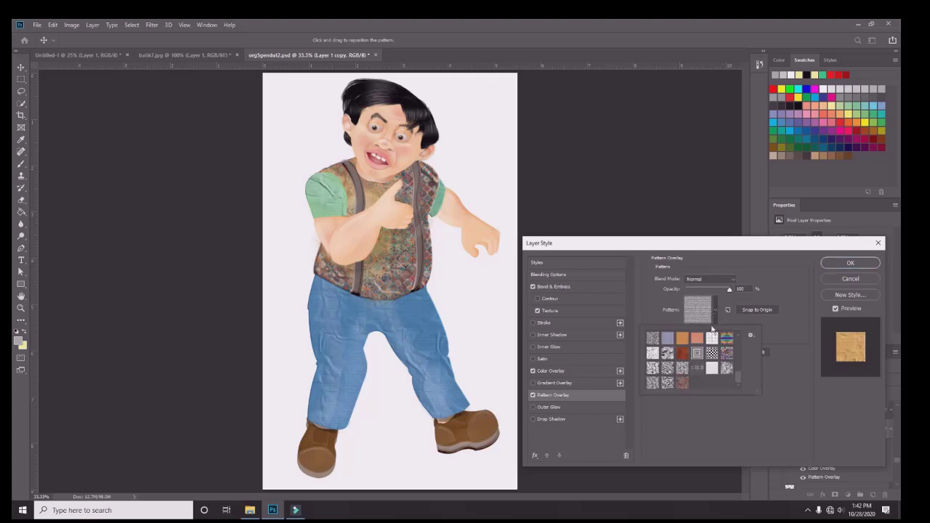
click(683, 386)
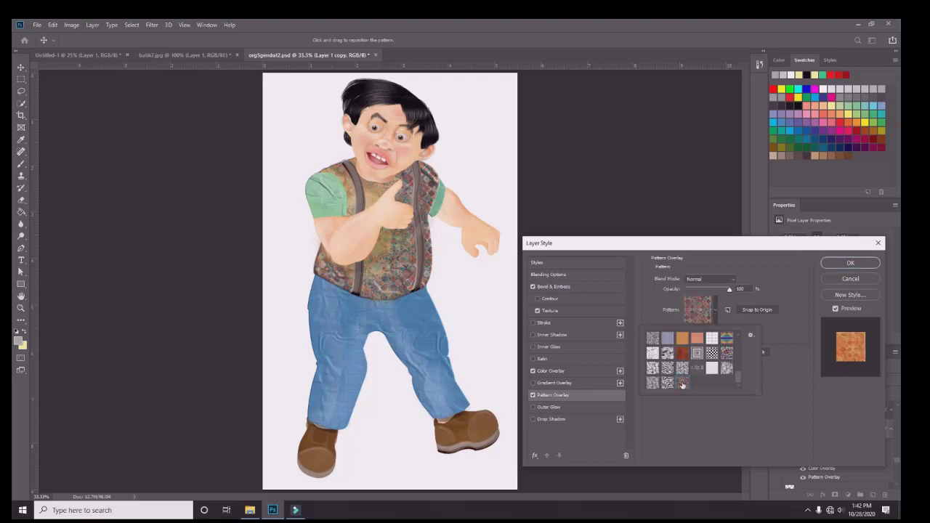
click(532, 372)
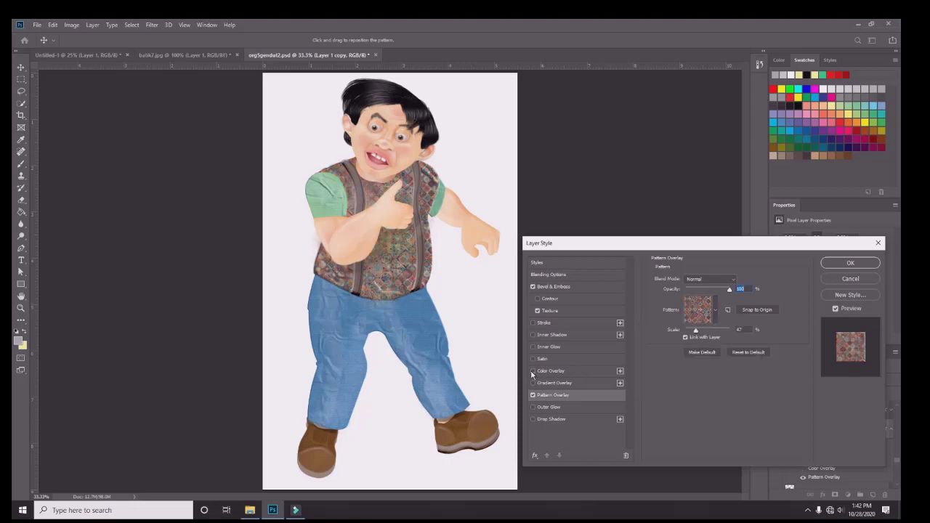
Apply the layer style of Layer 1 copy and set the layer's blend mode to Overlay.
click(842, 263)
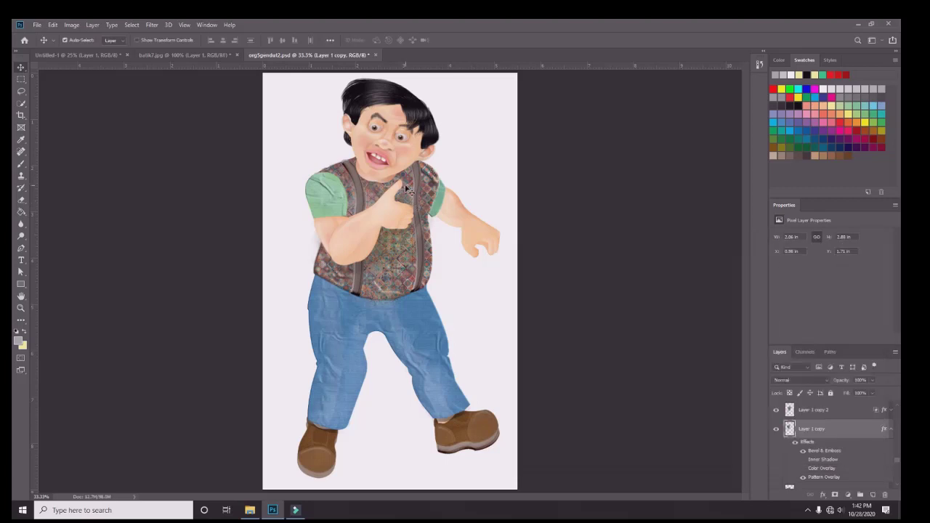
drag(376, 189, 374, 188)
scroll(374, 188, up, 1)
scroll(374, 189, up, 1)
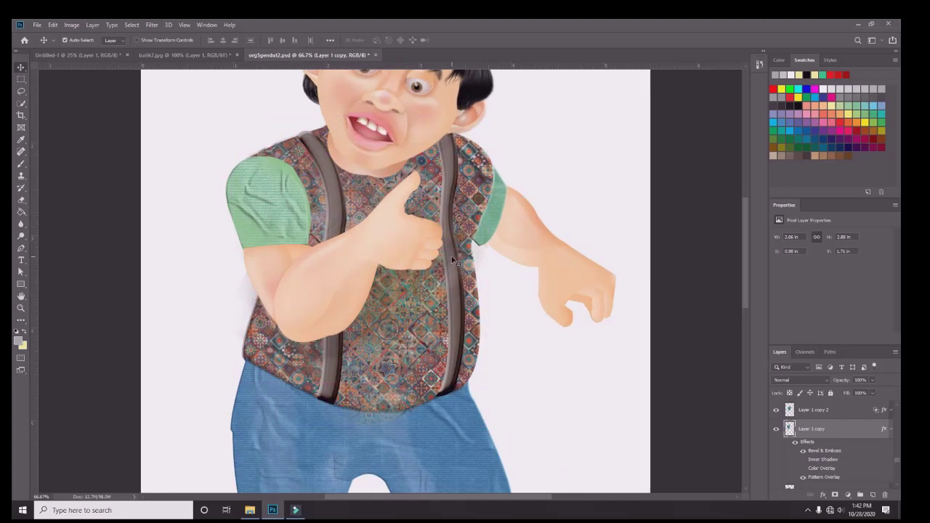
click(825, 381)
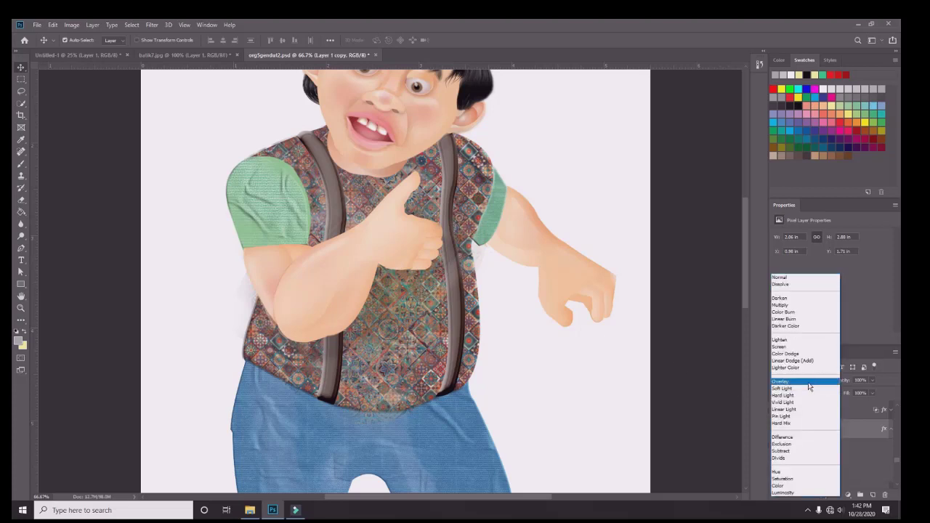
click(809, 383)
click(809, 386)
click(809, 384)
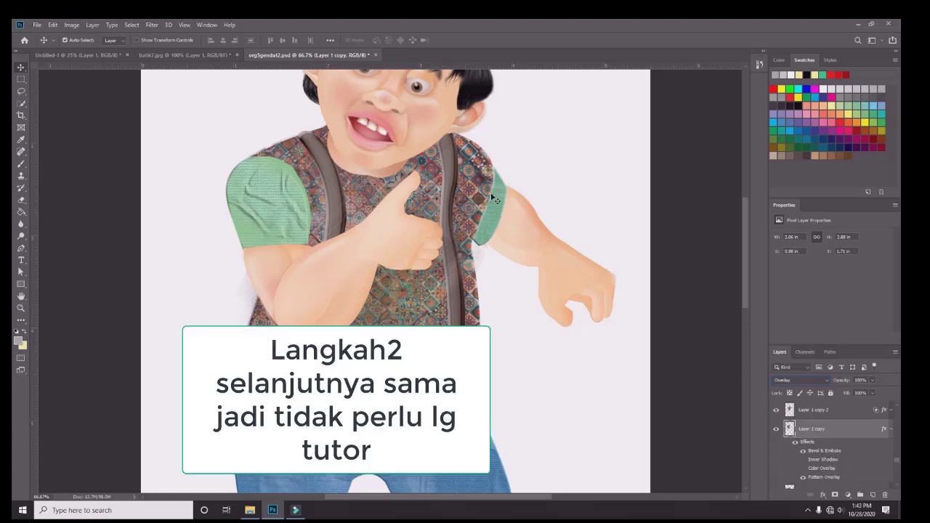
Switch the Pattern Overlay of the green sleeve's Layer 4 copy to the batik pattern and disable its Color Overlay.
click(279, 219)
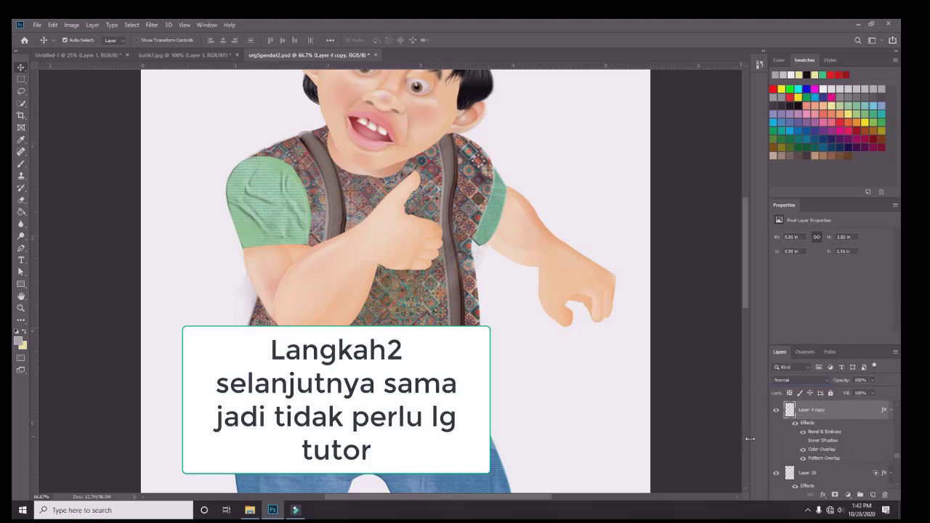
click(775, 411)
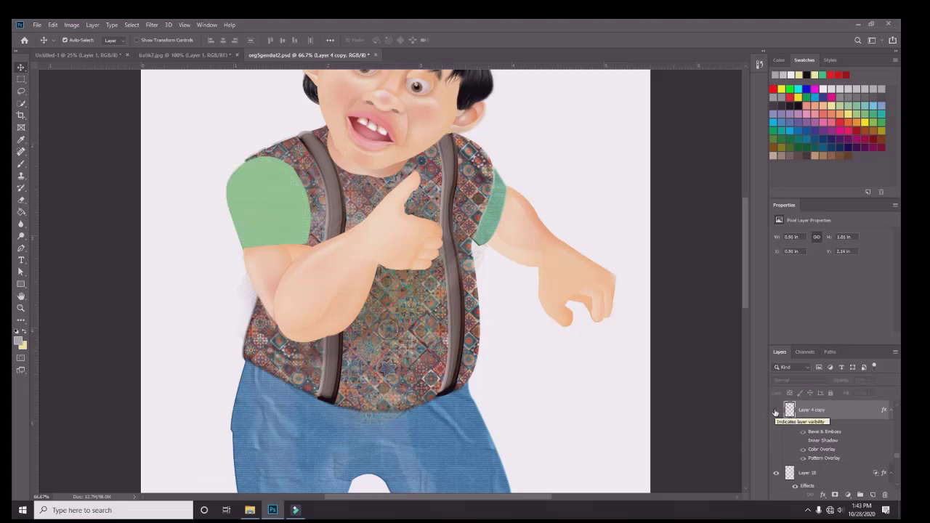
click(776, 412)
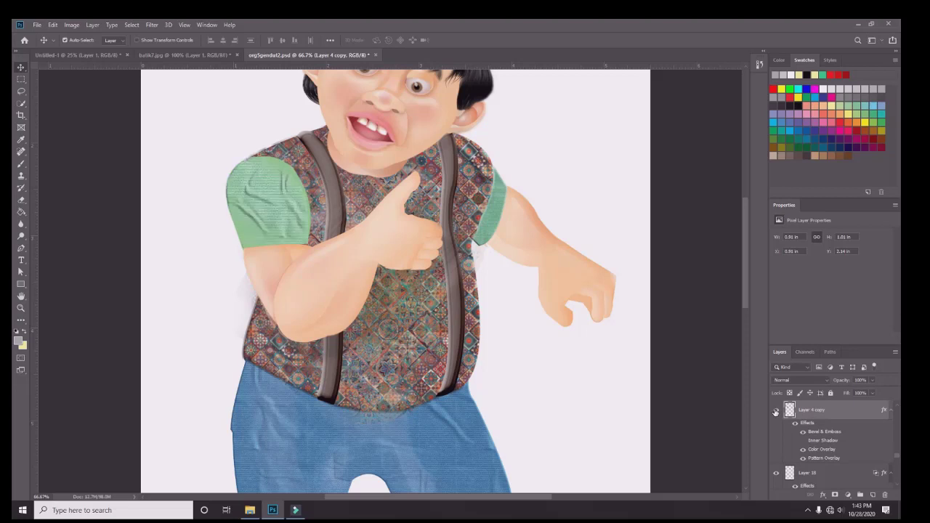
double_click(837, 412)
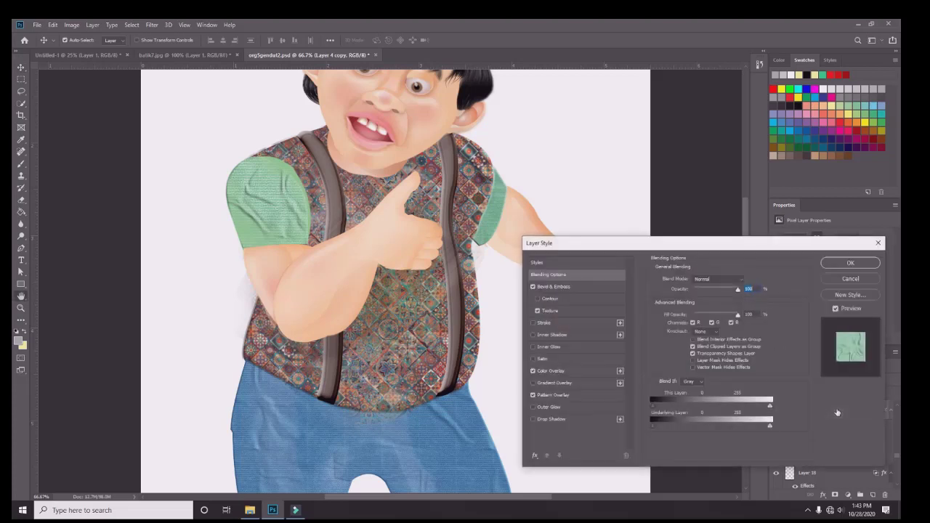
click(554, 395)
click(716, 309)
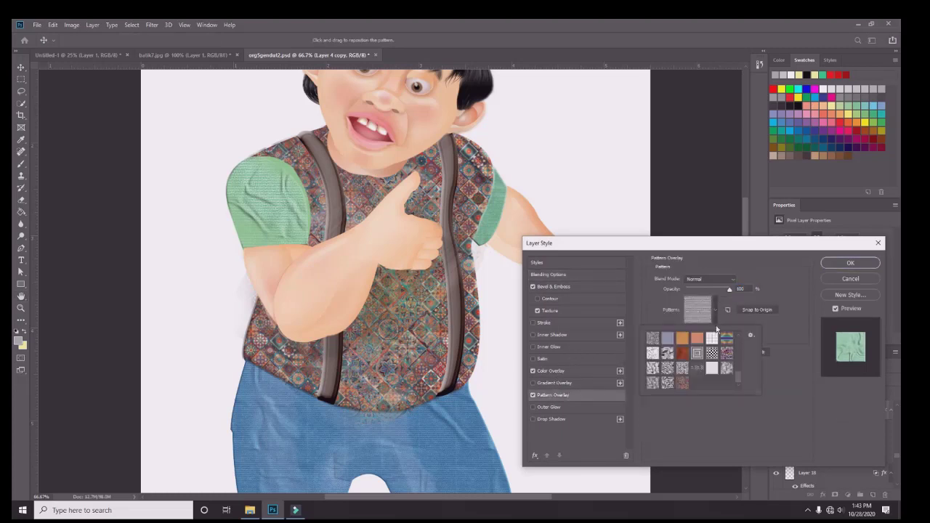
click(686, 385)
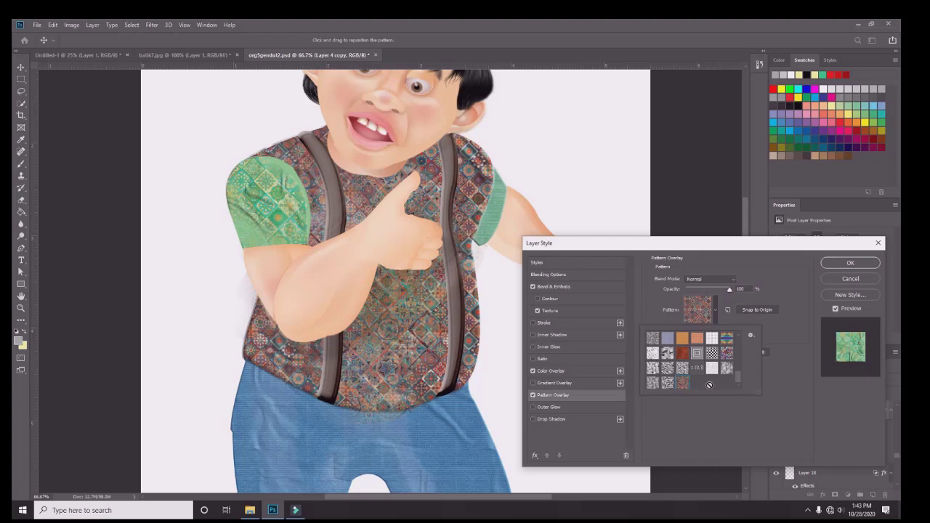
click(776, 388)
click(533, 371)
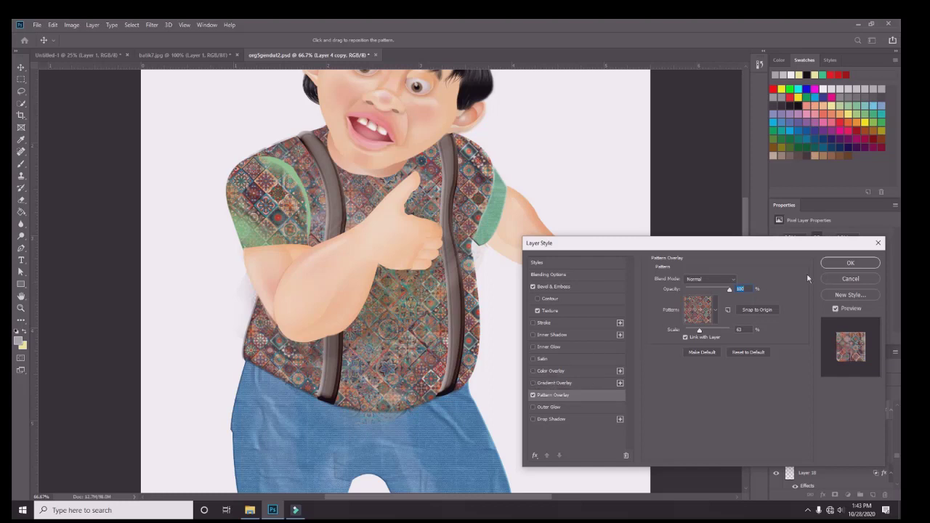
click(847, 263)
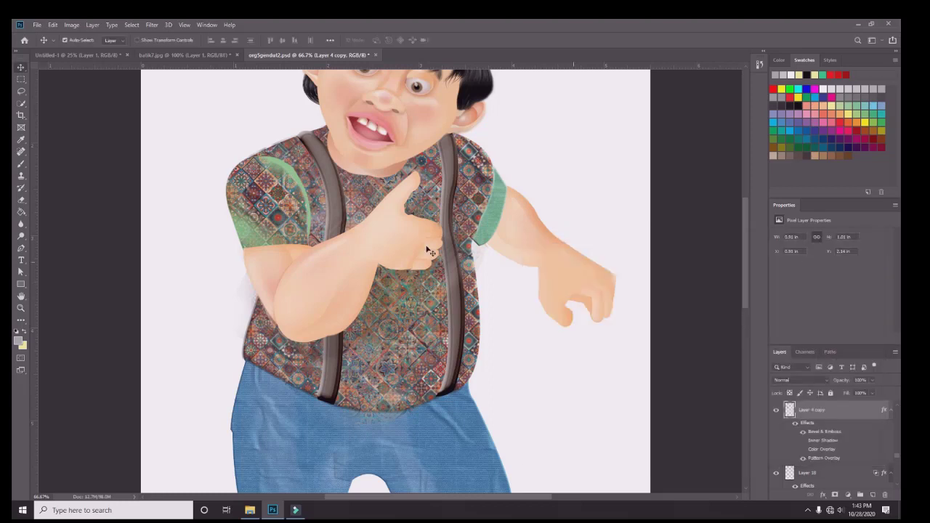
Give Layer 4, the remaining green part of the same sleeve, the batik Pattern Overlay and turn off its Color Overlay.
click(295, 173)
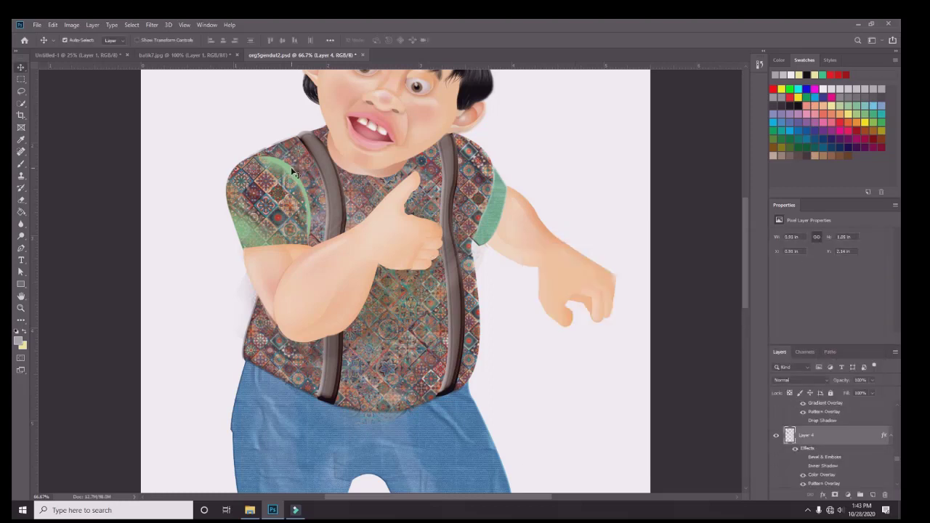
click(776, 436)
click(777, 436)
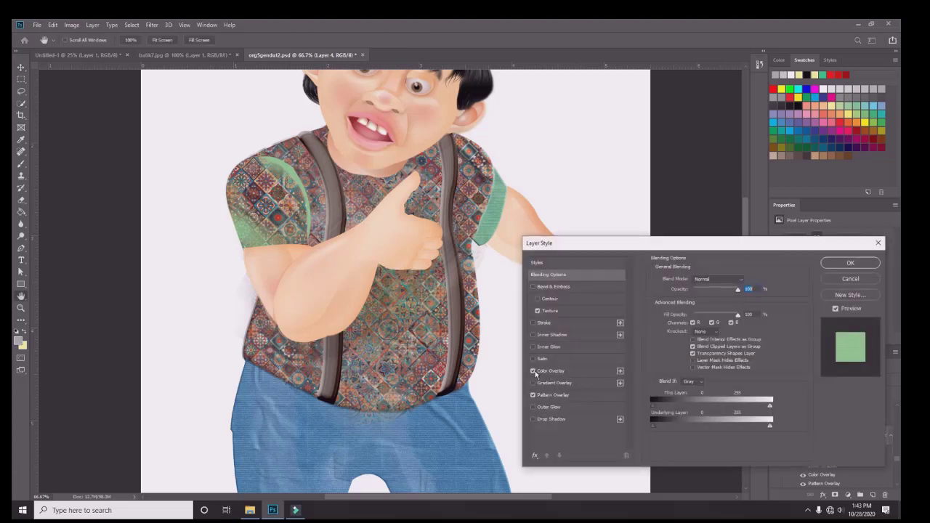
click(574, 396)
click(716, 310)
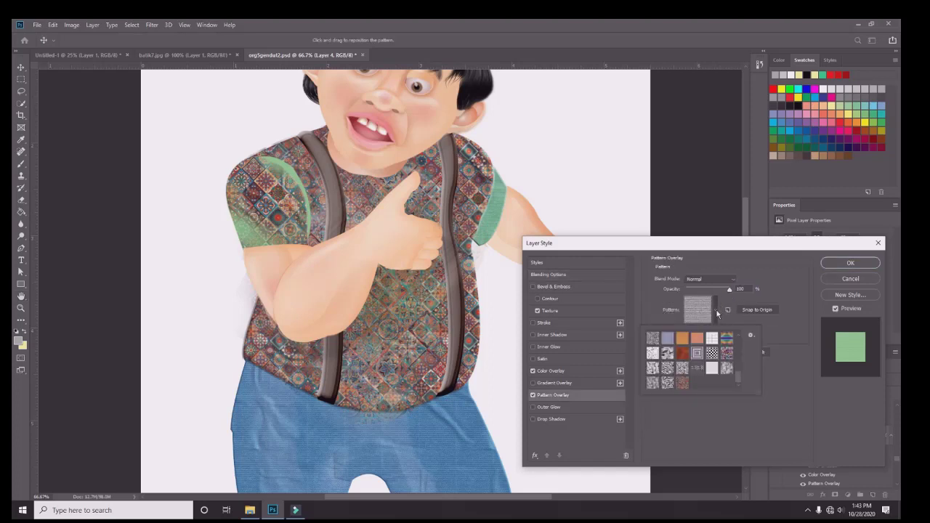
click(683, 383)
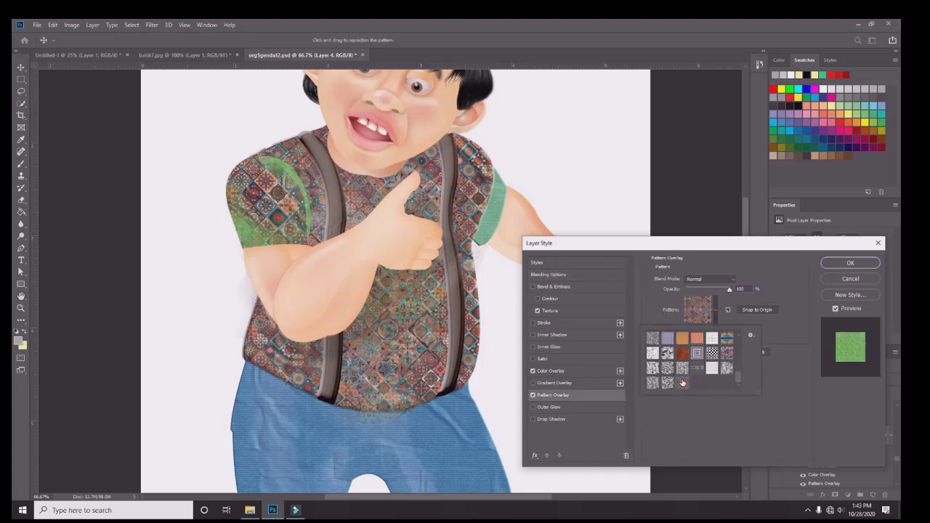
click(533, 371)
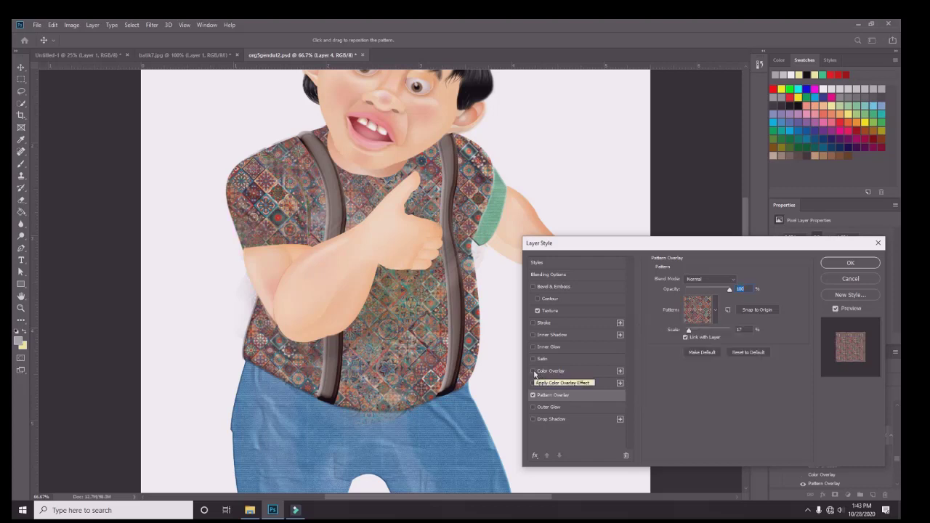
click(867, 265)
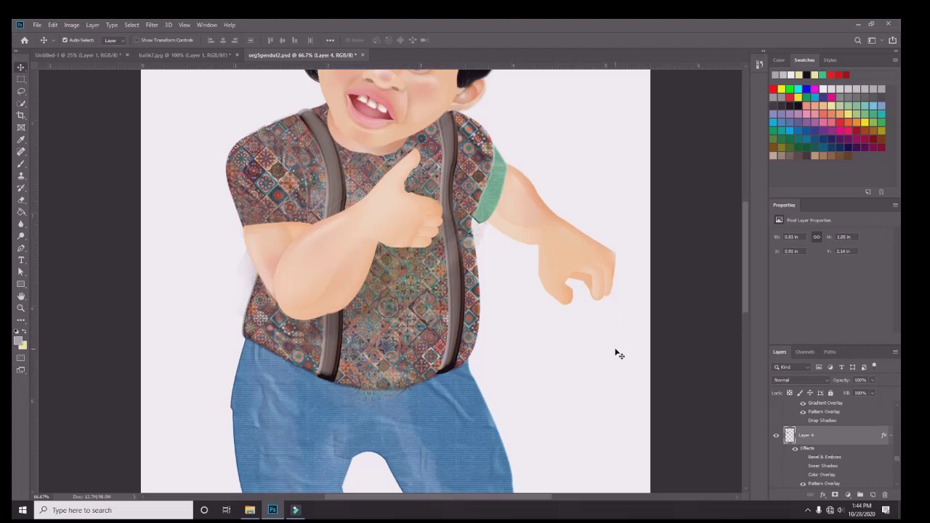
Choose the batik pattern for the Pattern Overlay of Layer 3, the other green sleeve, and apply the style.
click(499, 225)
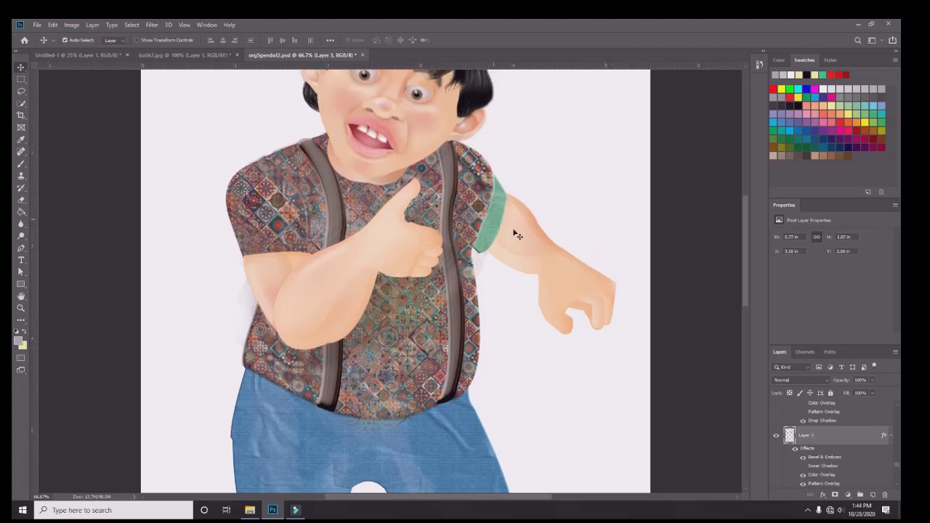
key(h)
double_click(838, 436)
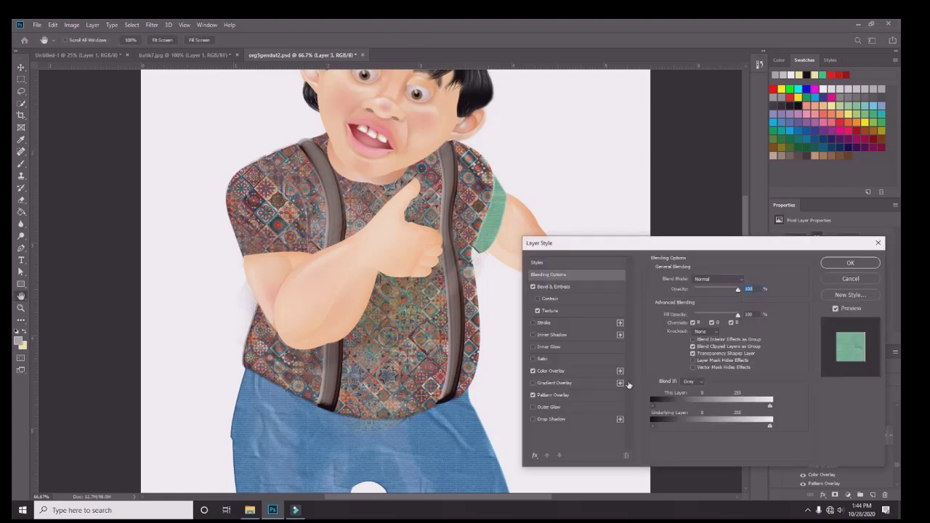
click(546, 394)
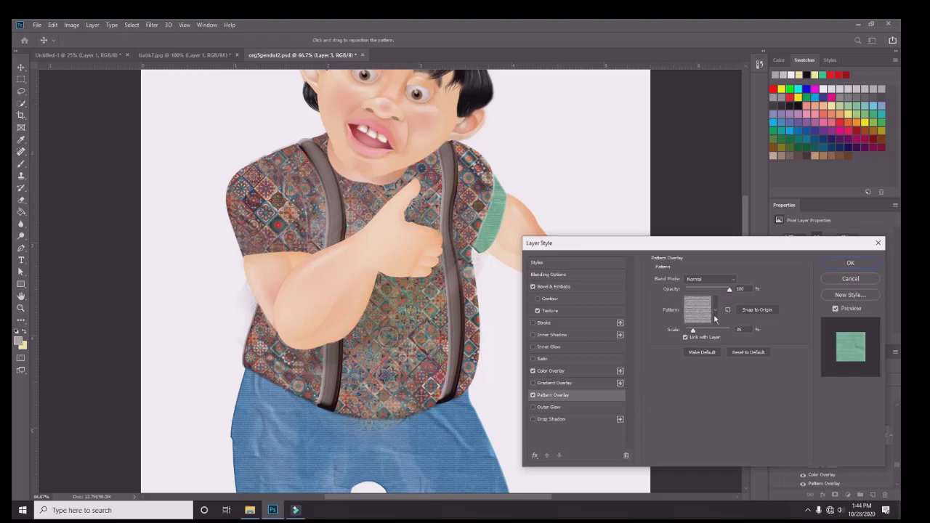
click(717, 312)
click(684, 382)
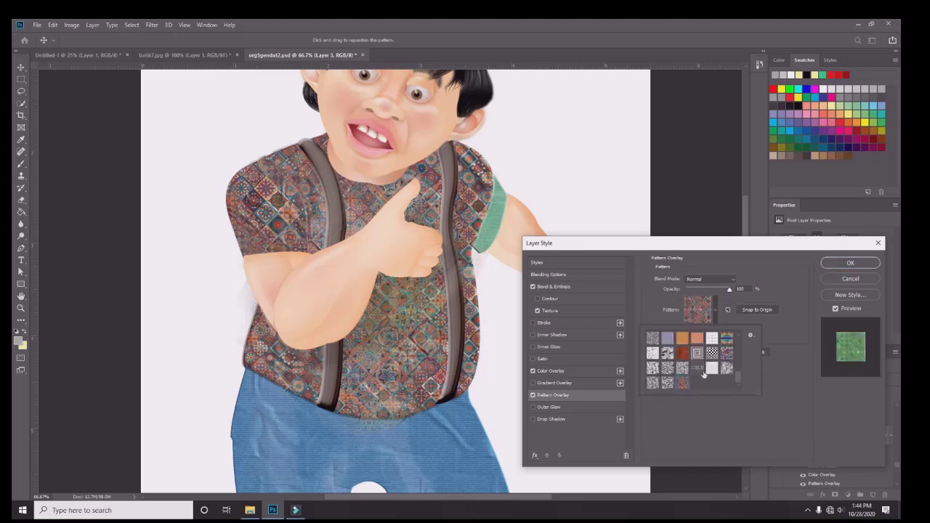
click(834, 266)
click(835, 266)
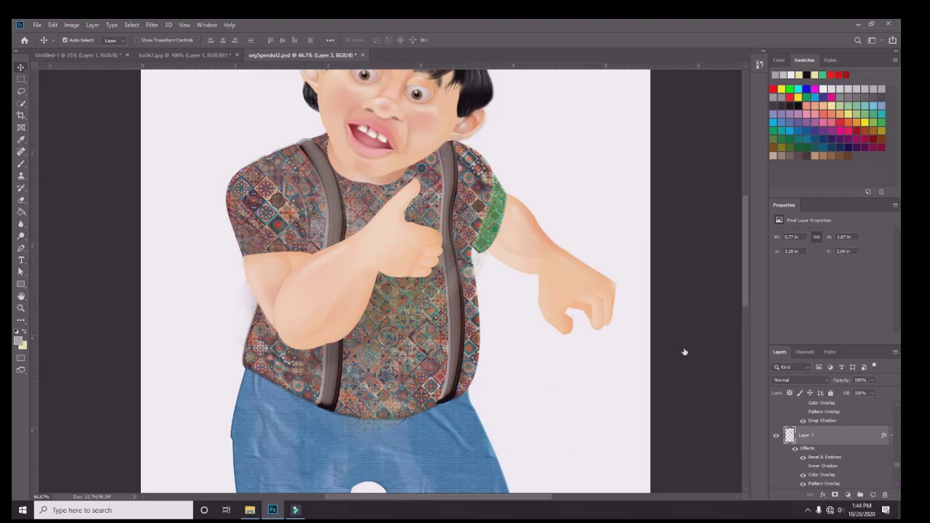
Disable the Color Overlay in the layer style of Layer 3.
key(h)
double_click(836, 435)
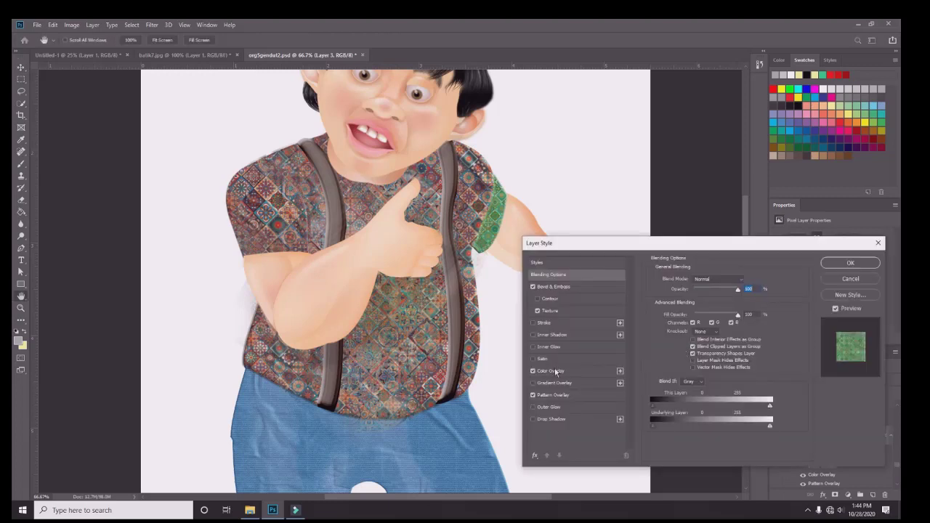
click(532, 371)
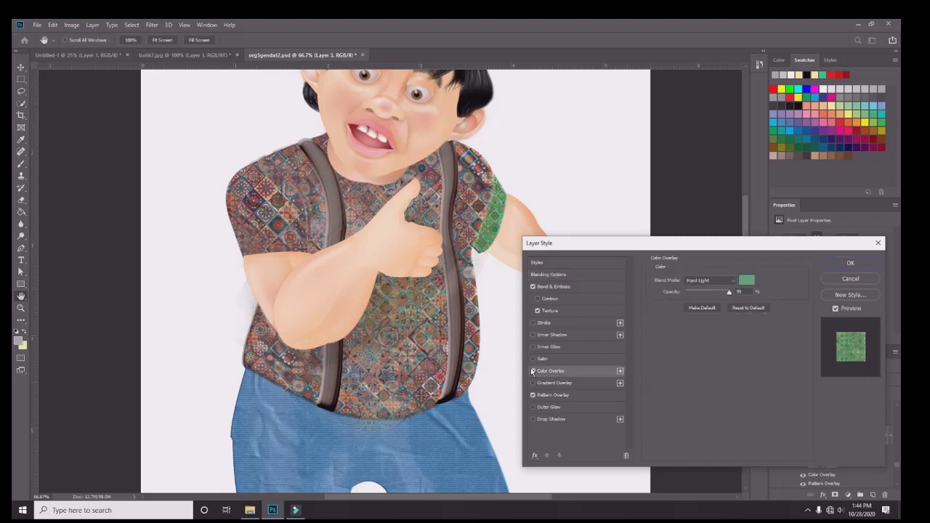
click(533, 371)
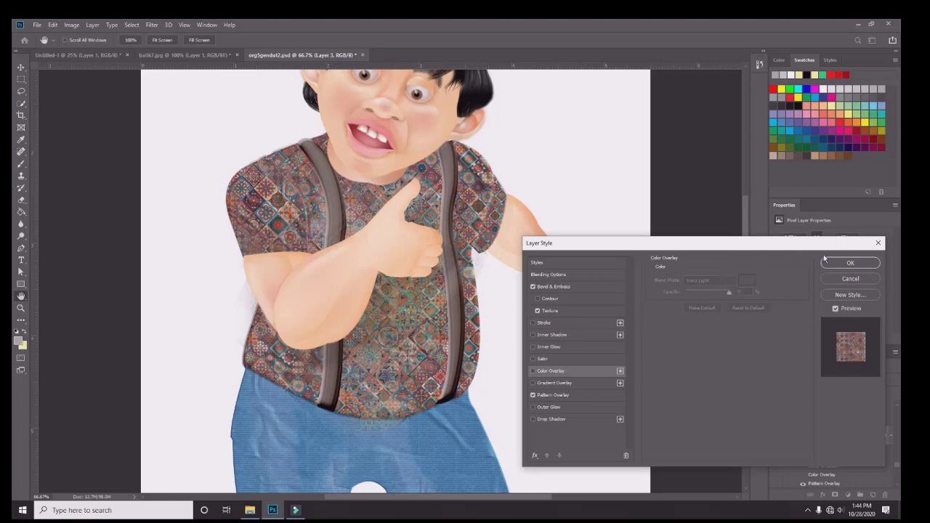
click(847, 263)
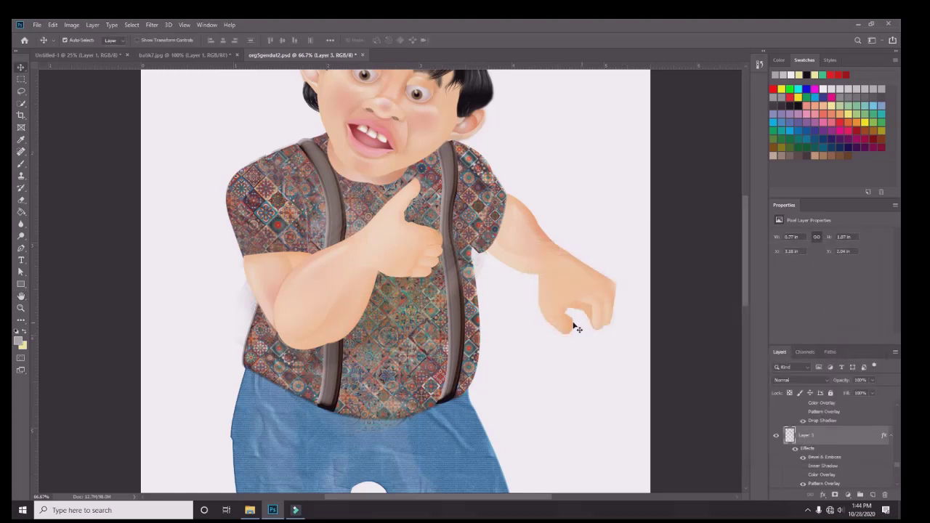
Try the Overlay blend mode on the shirt's Layer 1 copy 2, and set the layer to Lighten.
click(404, 318)
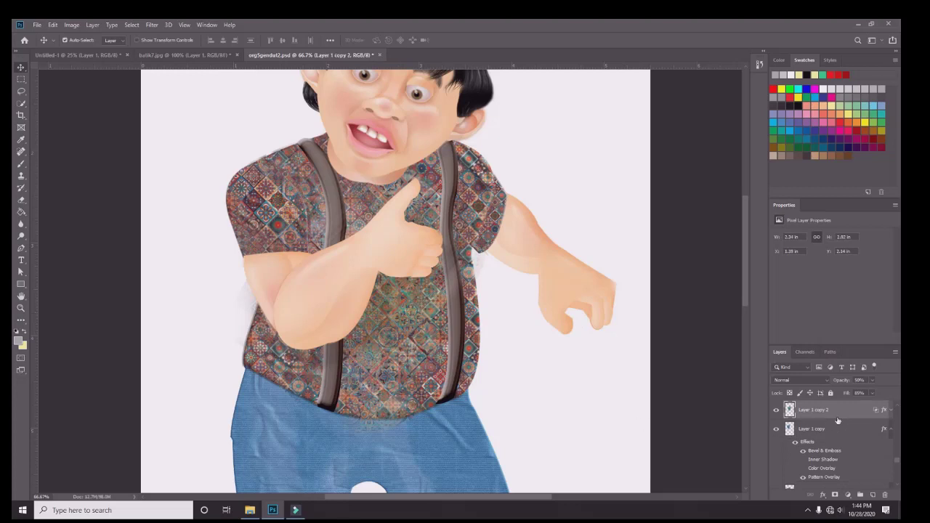
click(830, 383)
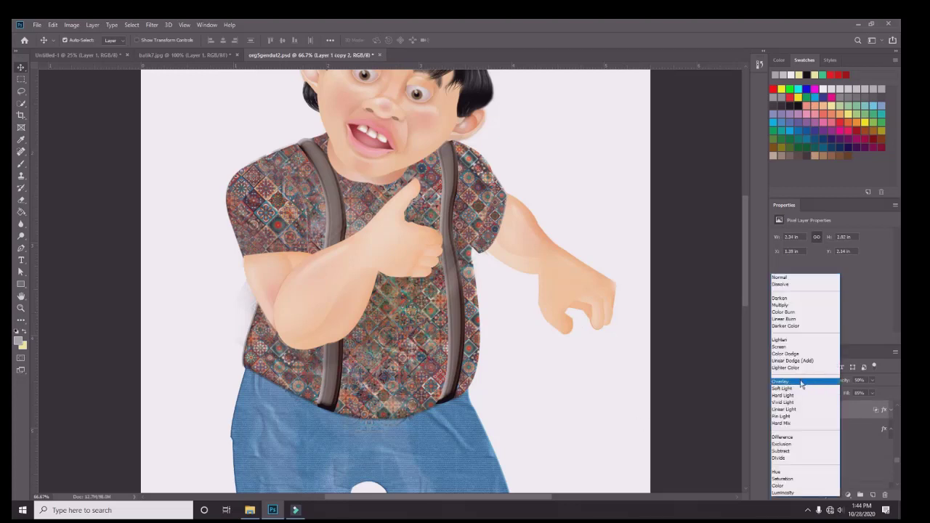
click(801, 383)
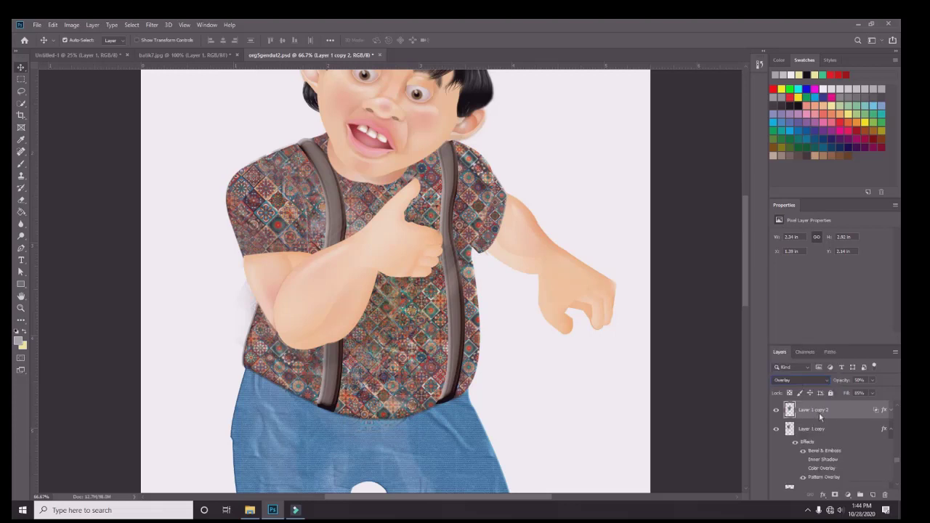
click(822, 383)
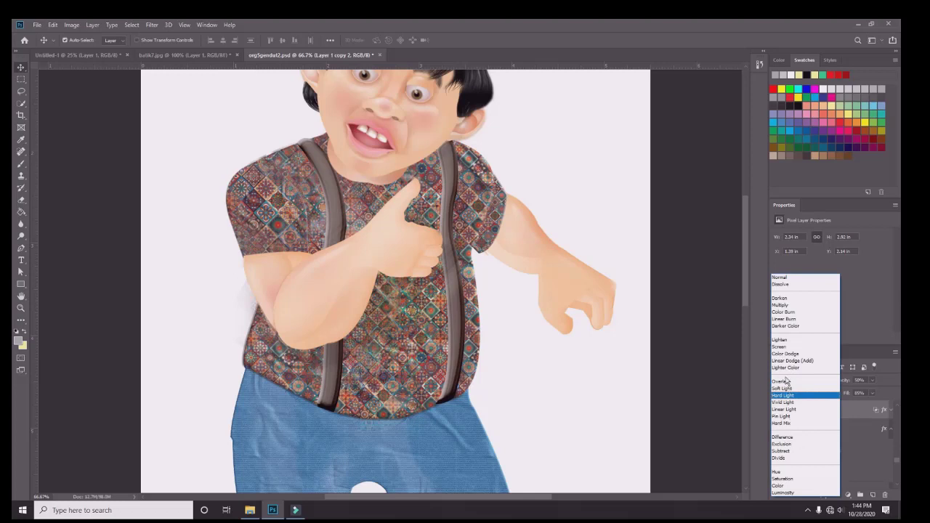
click(781, 341)
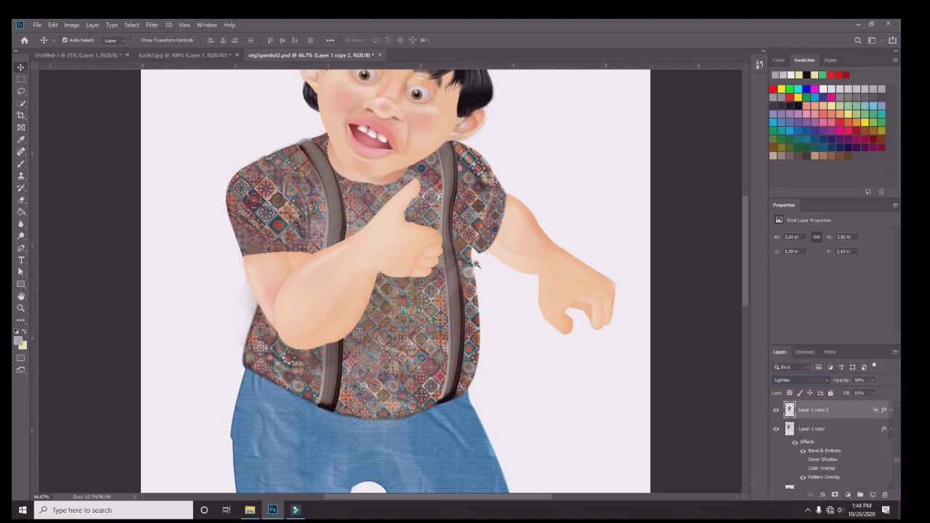
Examine the batik shirt on the whole figure at several zoom levels, deselect the layer, and look through the layer list.
scroll(440, 266, down, 1)
scroll(440, 265, down, 1)
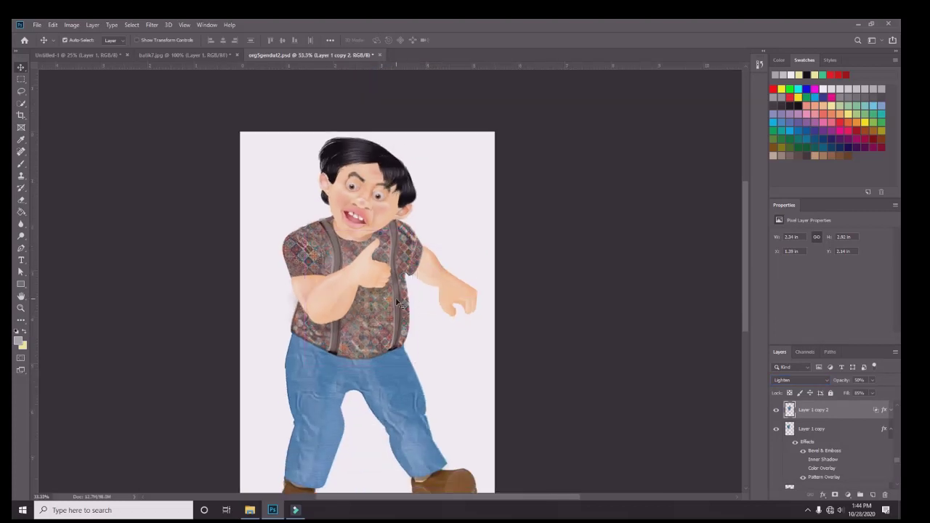
scroll(392, 301, up, 1)
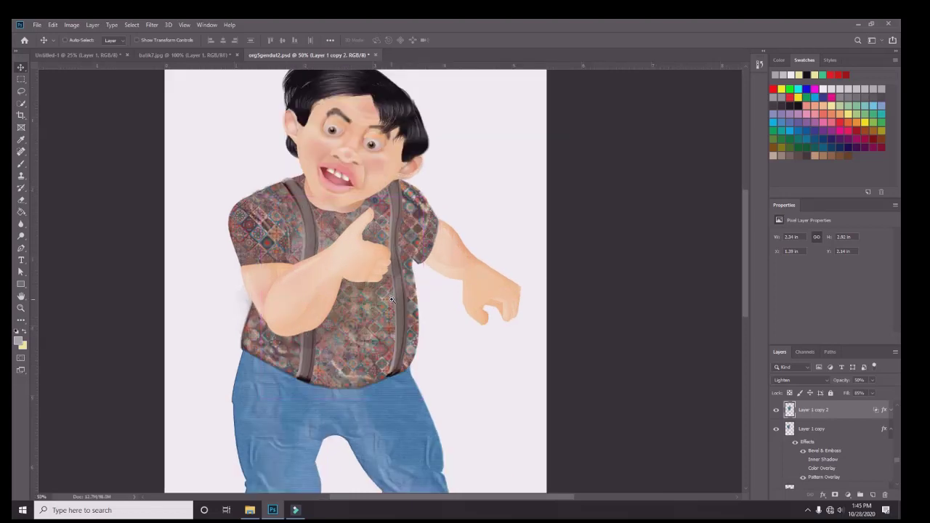
scroll(392, 300, down, 2)
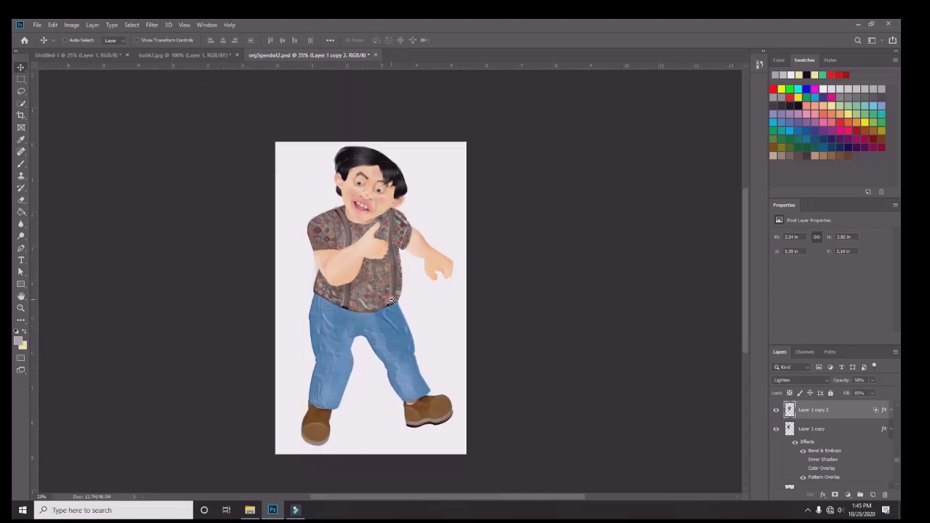
click(432, 328)
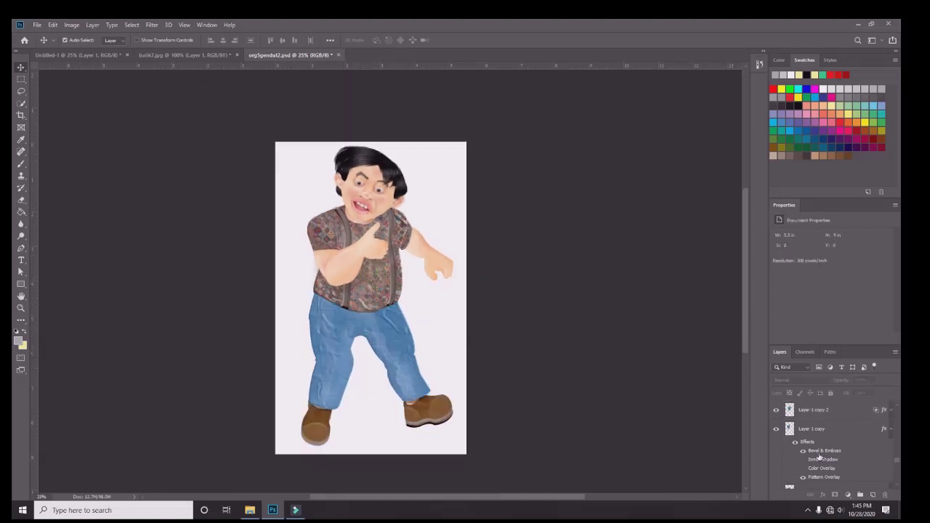
scroll(824, 454, down, 3)
scroll(823, 454, down, 5)
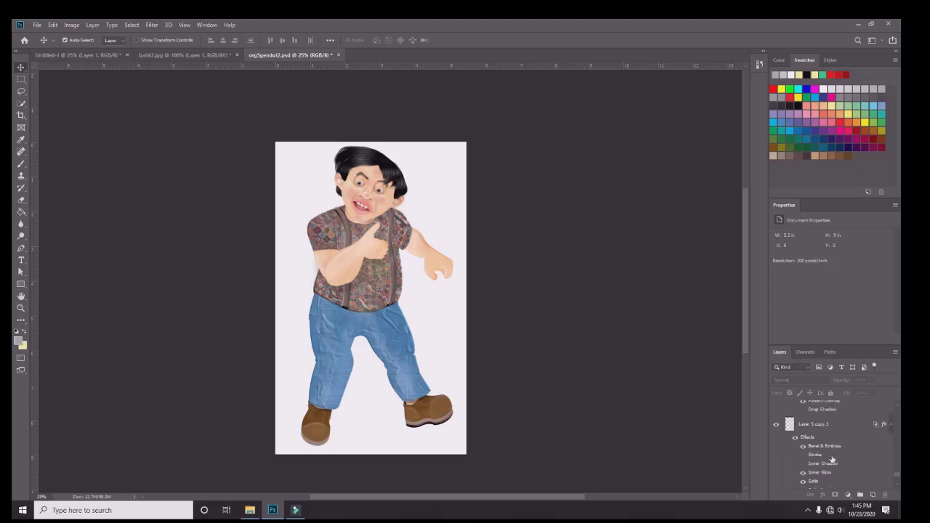